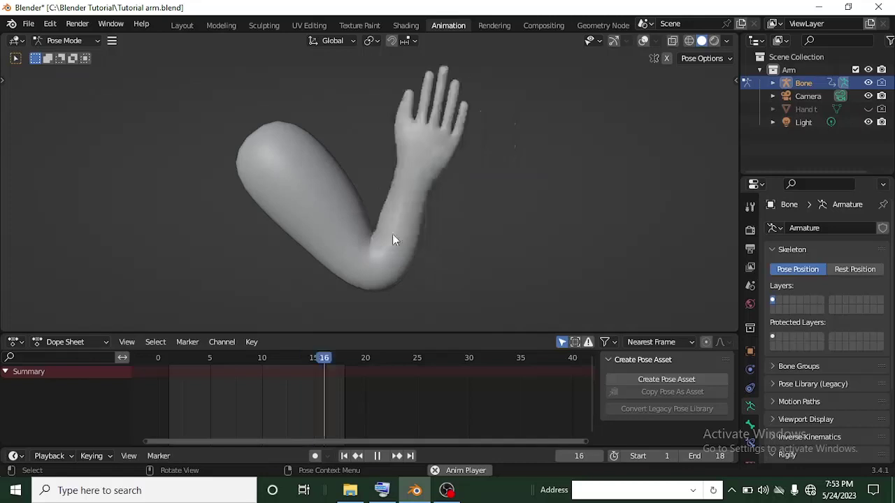
Step: Stop the looping playback of the arm's 18-frame bending animation
key(space)
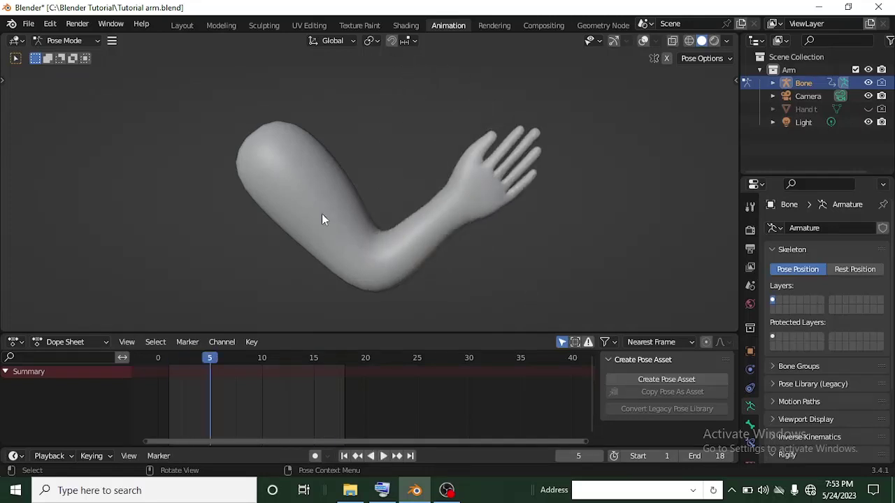
Step: Start a new General file and discard the unsaved changes to the arm file
click(29, 26)
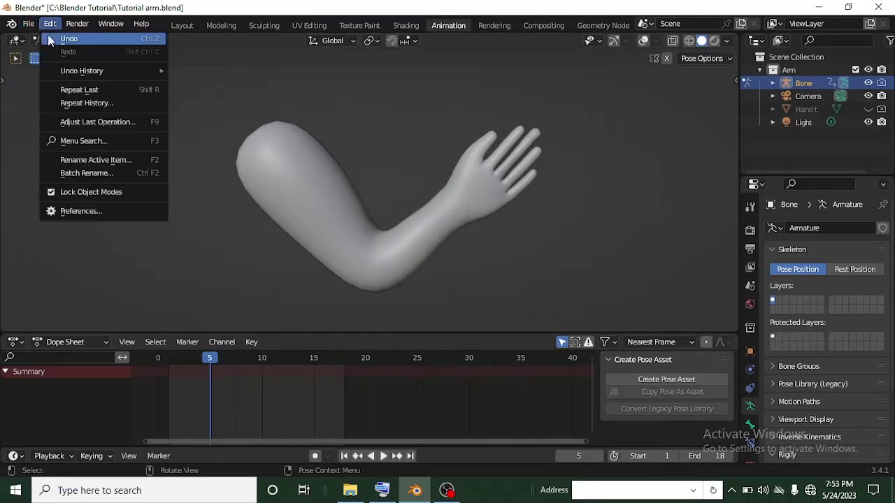
click(25, 26)
click(27, 26)
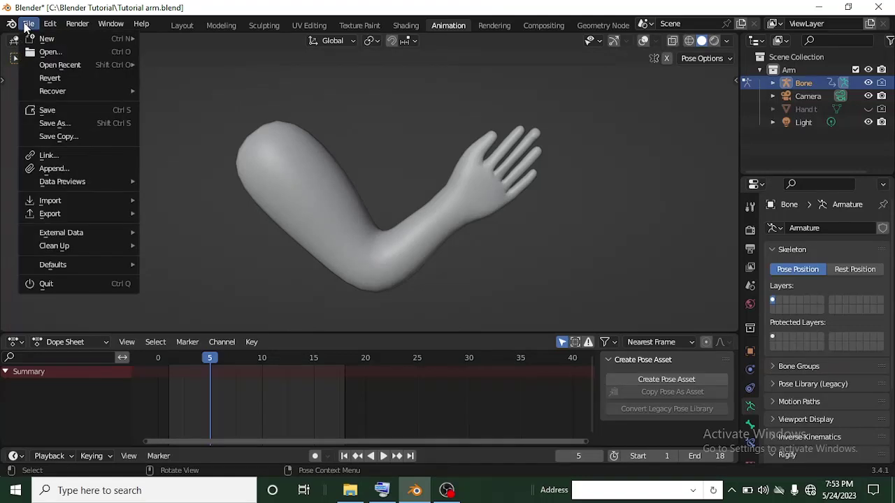
mouse_move(58, 44)
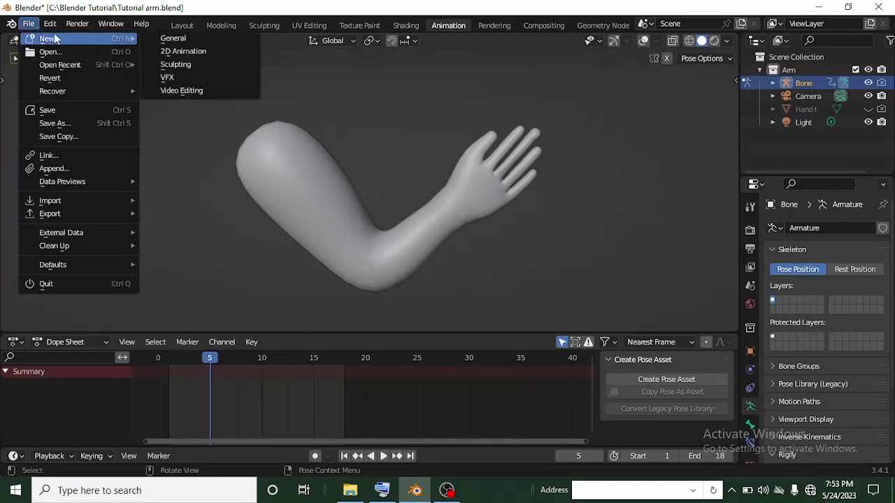
click(179, 38)
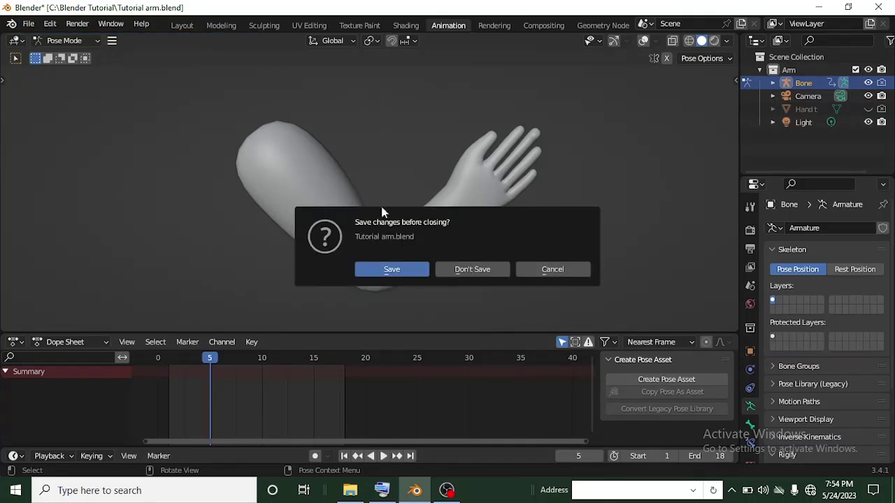
click(472, 272)
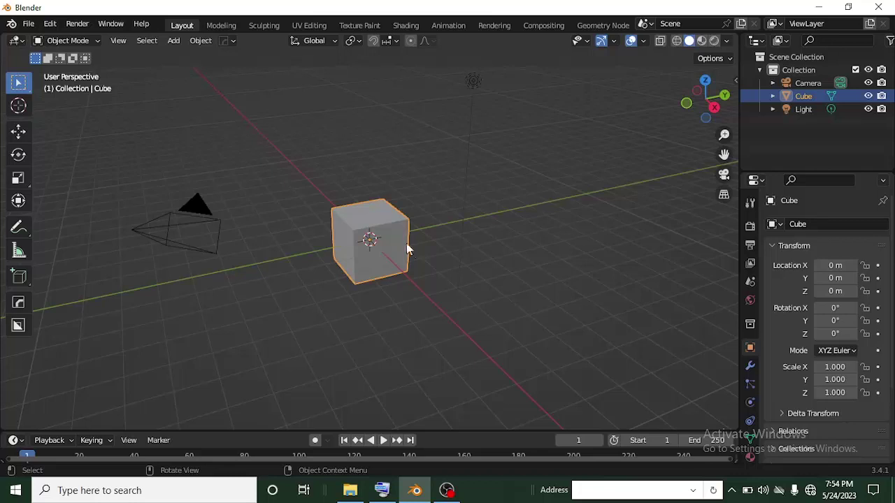
Step: Select and delete the default cube, leaving only the camera and light
click(364, 243)
mouse_move(374, 237)
middle_down()
mouse_move(423, 243)
mouse_move(380, 256)
mouse_move(369, 229)
middle_up()
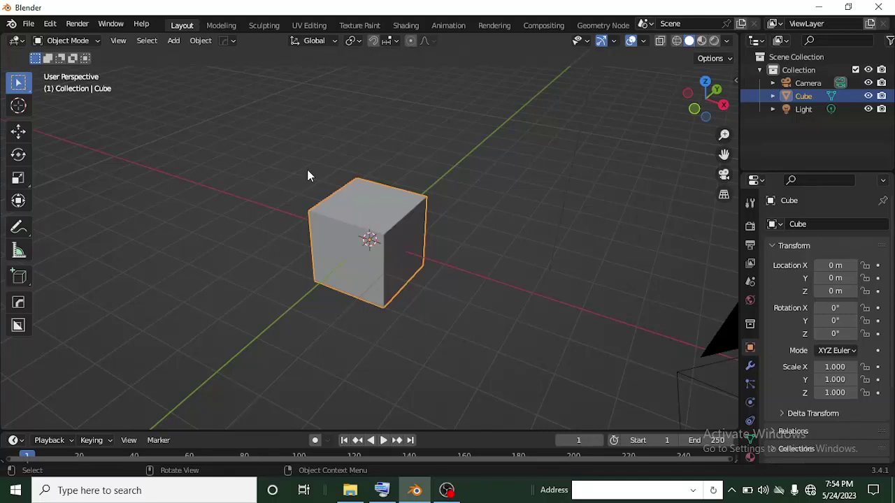
key(Delete)
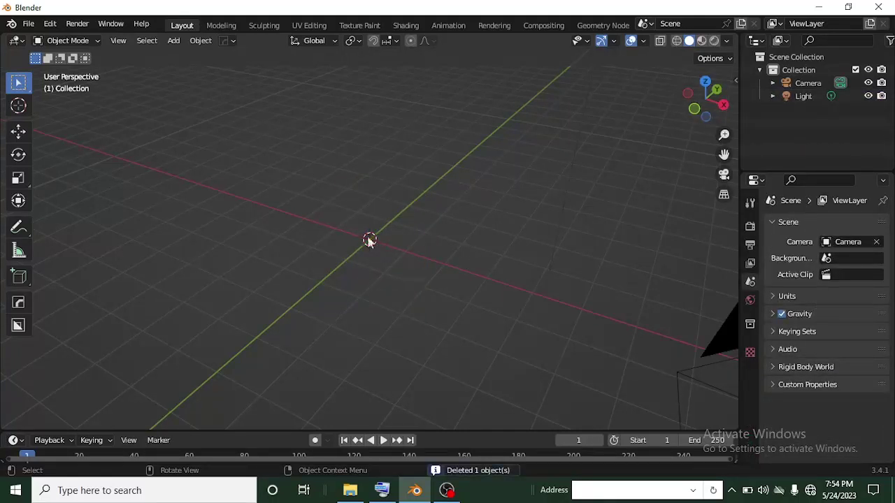
middle_drag(450, 245, 349, 263)
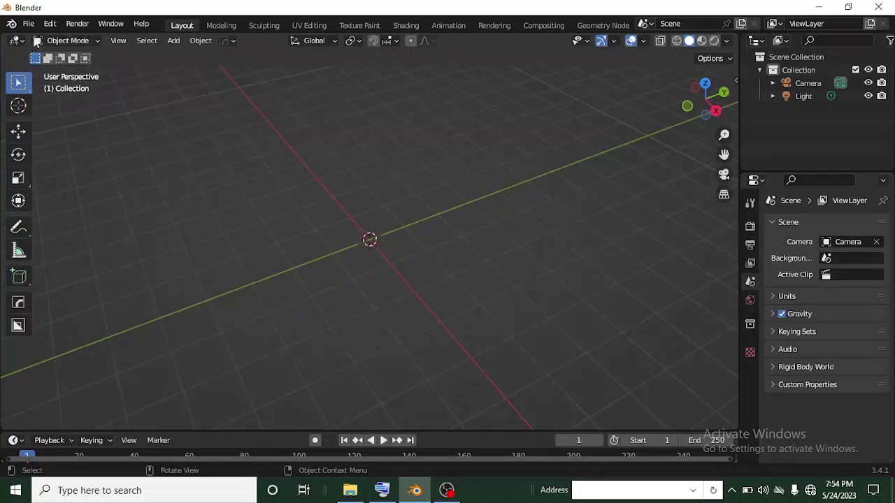
click(28, 24)
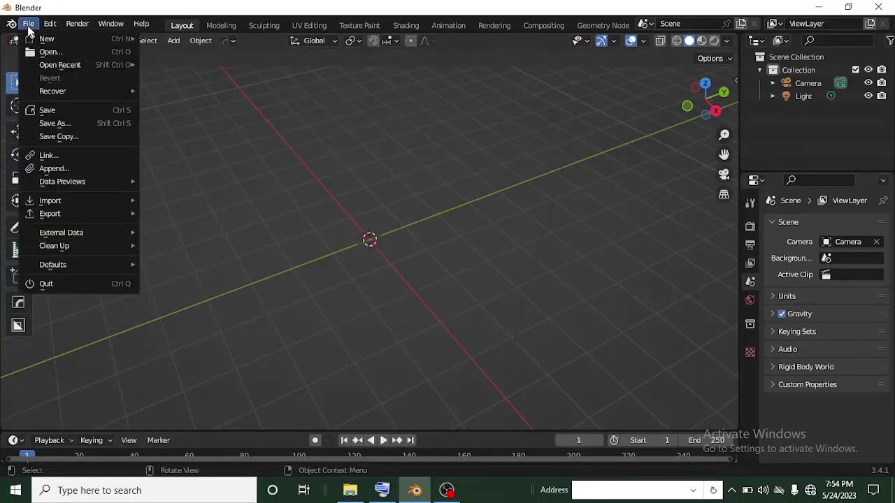
Step: Append the Hand object from Tutorial arm.blend in the Blender Tutorial folder
click(52, 170)
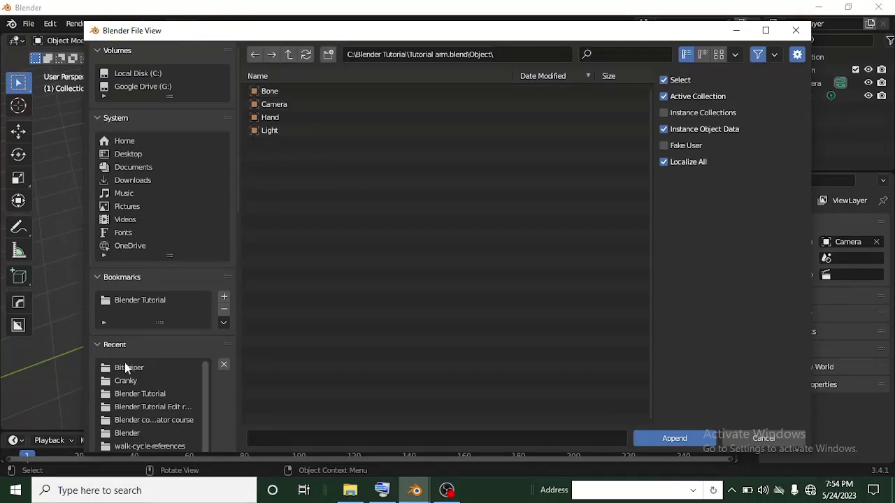
click(128, 308)
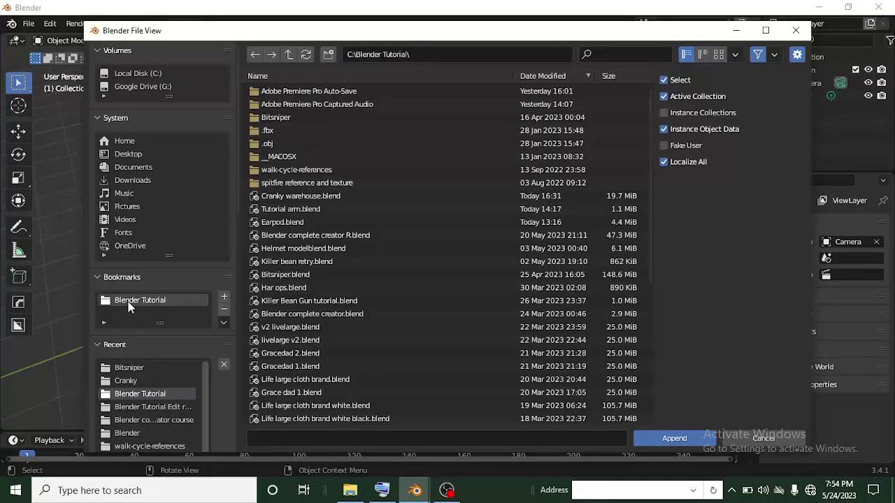
click(291, 214)
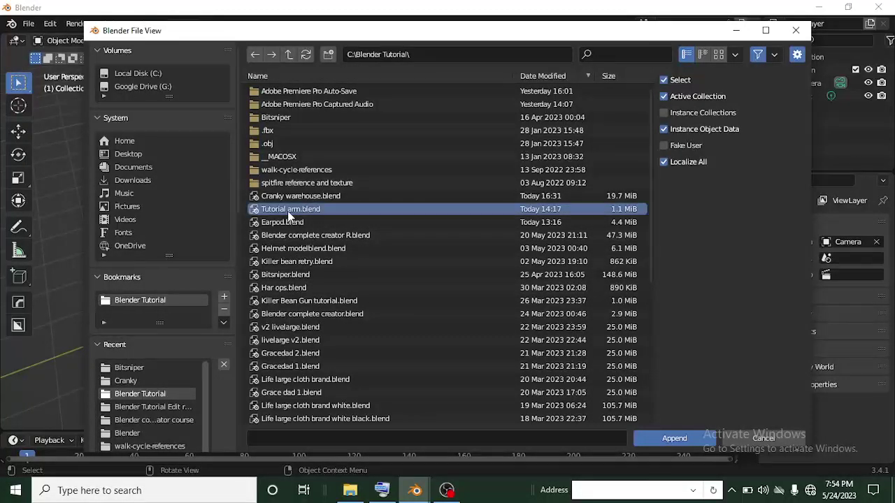
click(654, 447)
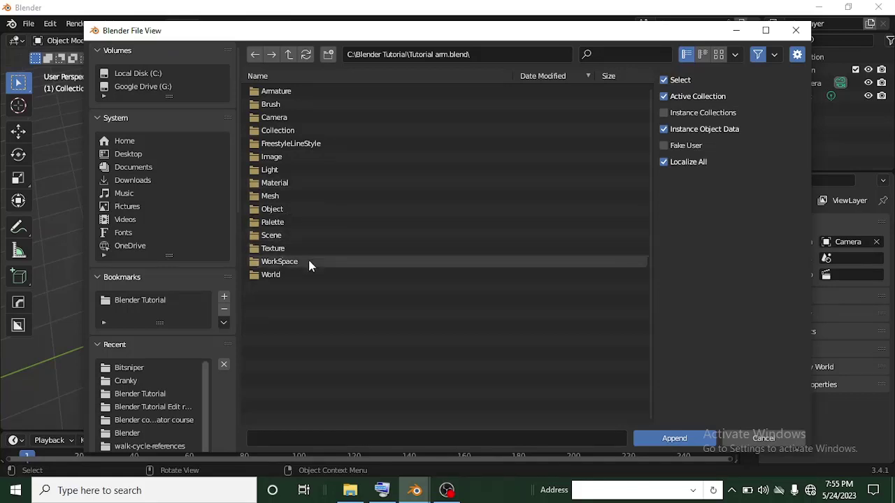
double_click(280, 209)
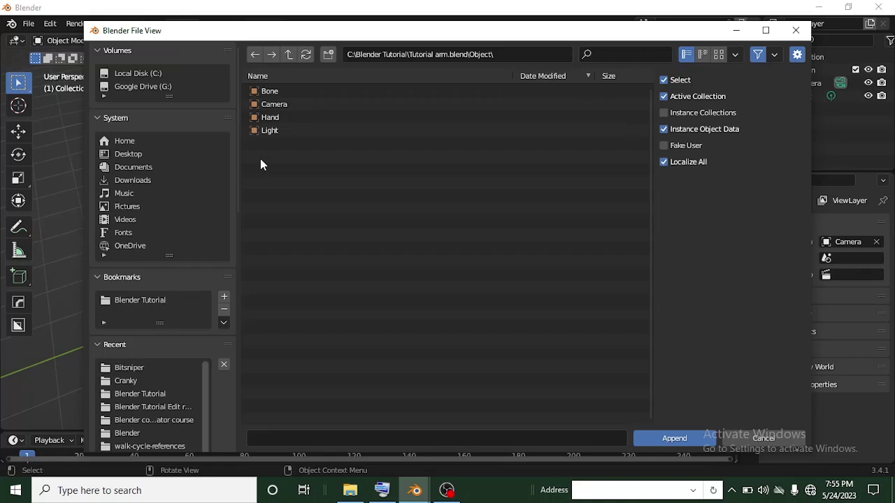
click(296, 119)
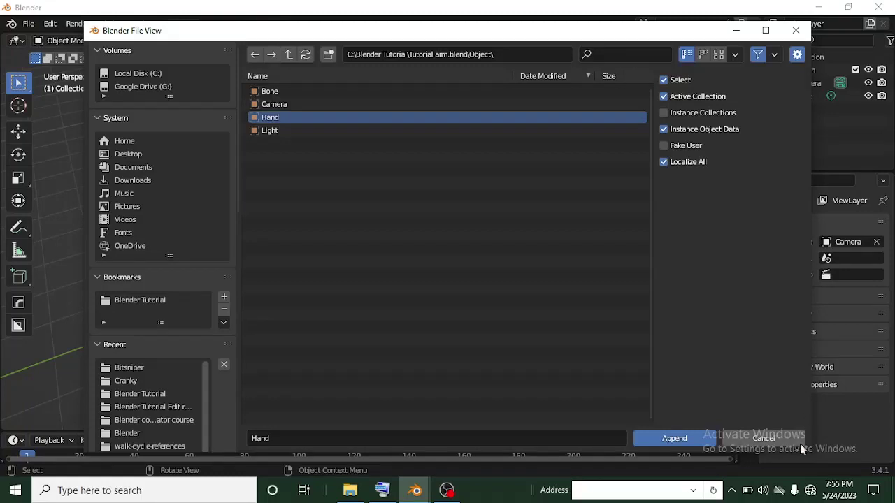
click(667, 439)
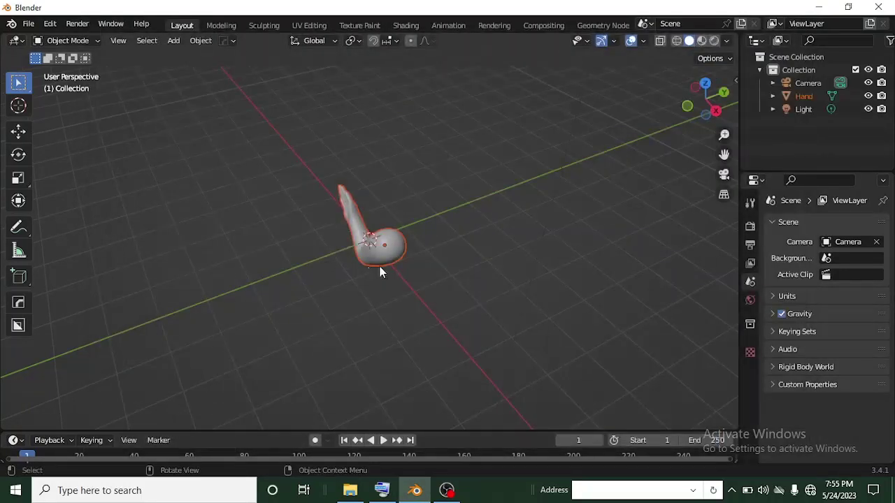
Step: Select the appended arm and view it zoomed in from Back Orthographic
scroll(382, 266, up, 3)
middle_drag(382, 266, 673, 175)
click(340, 260)
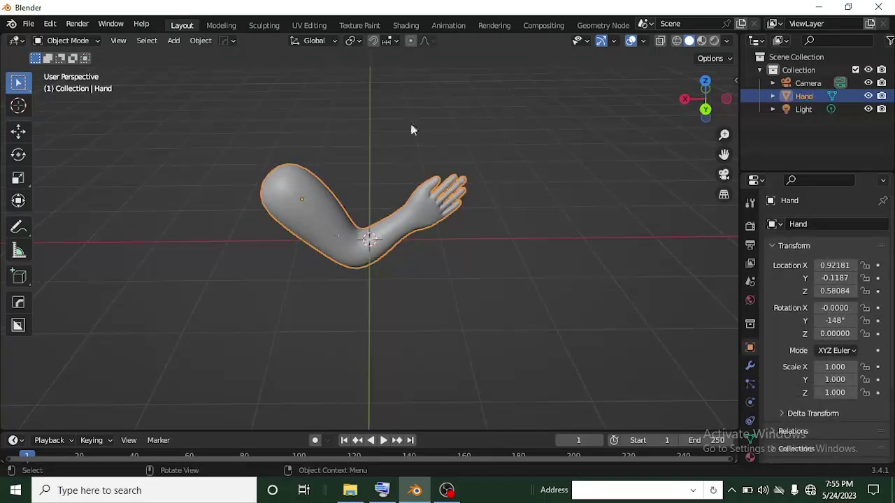
click(707, 111)
scroll(219, 257, up, 1)
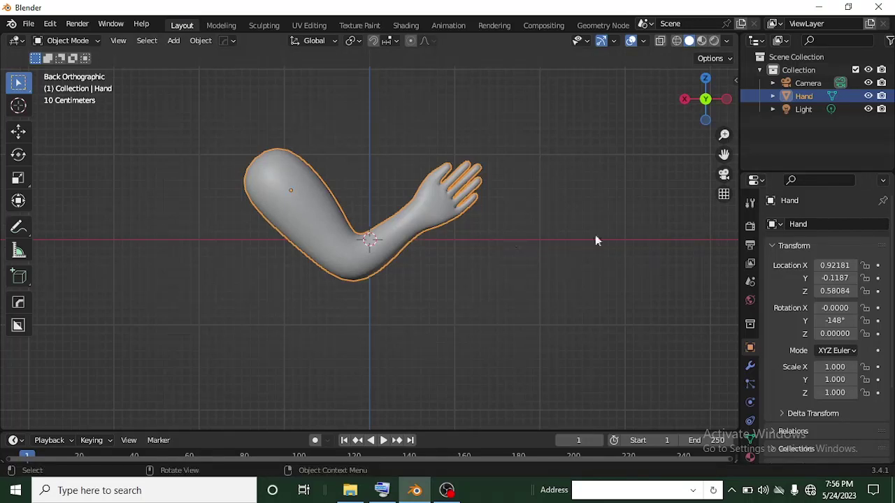
Step: Deselect the arm and add a single-bone armature at the origin
click(253, 221)
key(shift+a)
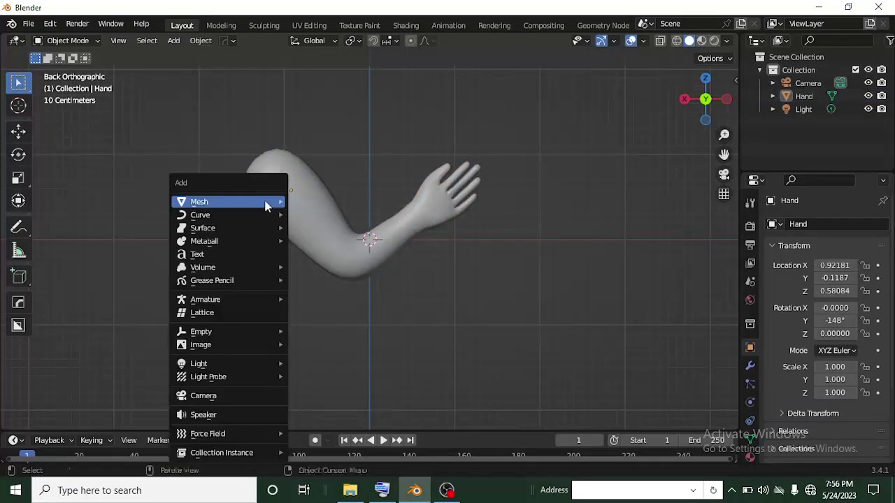
mouse_move(266, 206)
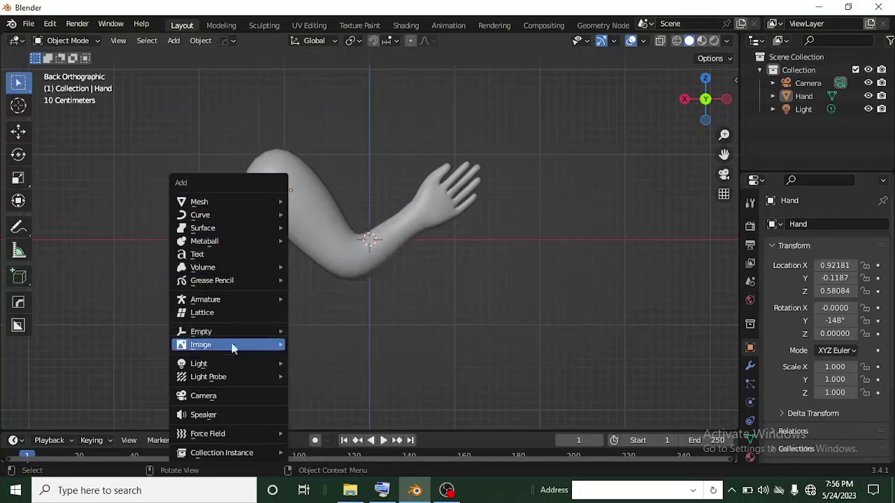
mouse_move(221, 292)
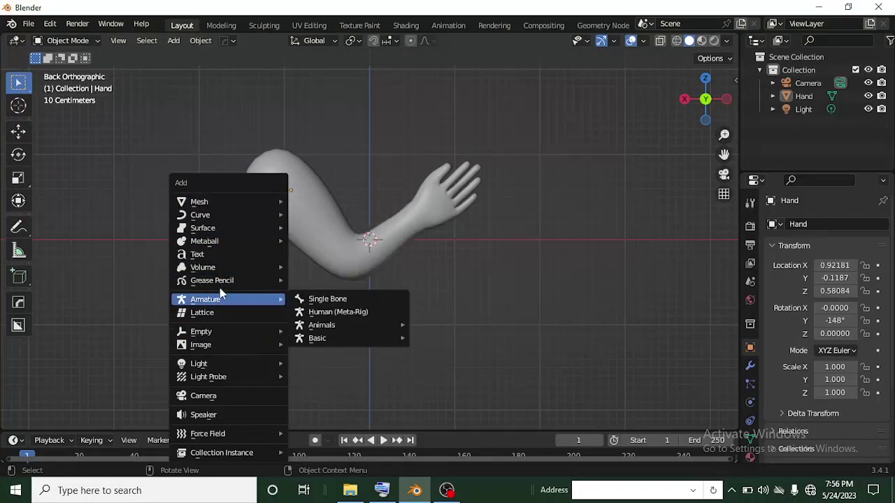
click(327, 300)
scroll(362, 211, up, 2)
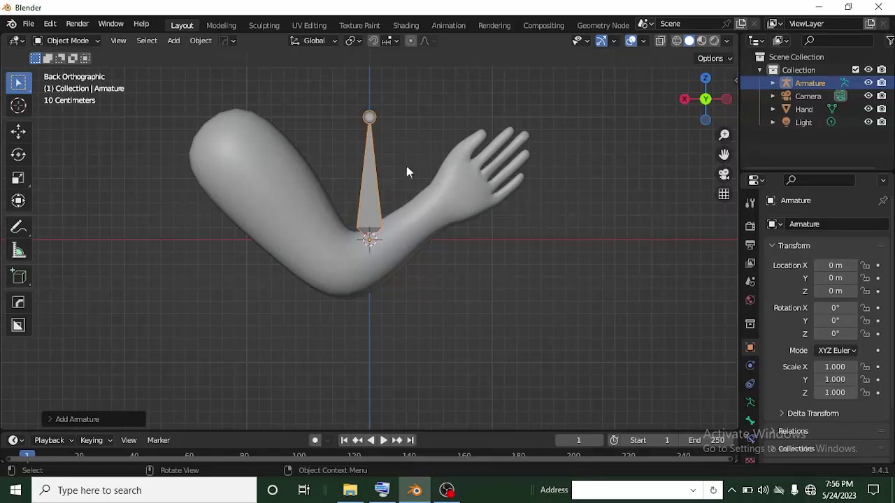
Step: Rotate the bone to -45.5° on Y and move it to the shoulder (1.2496, 0, 0.64082)
key(r)
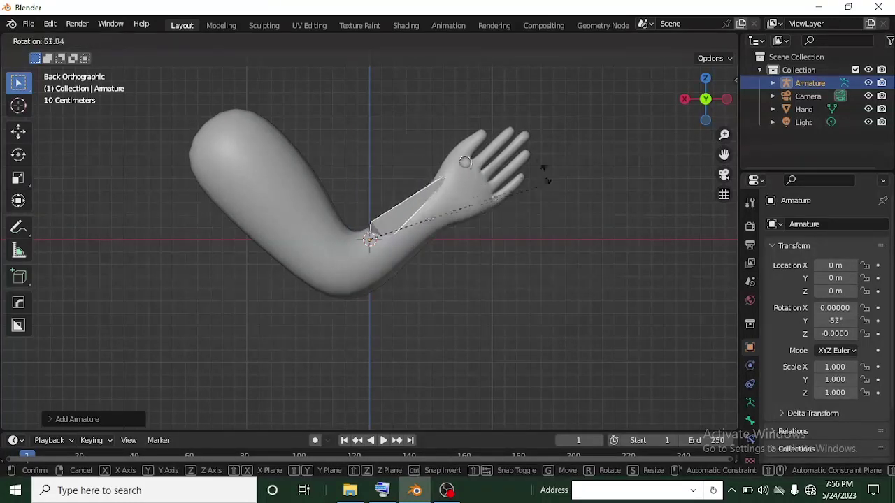
click(485, 180)
key(g)
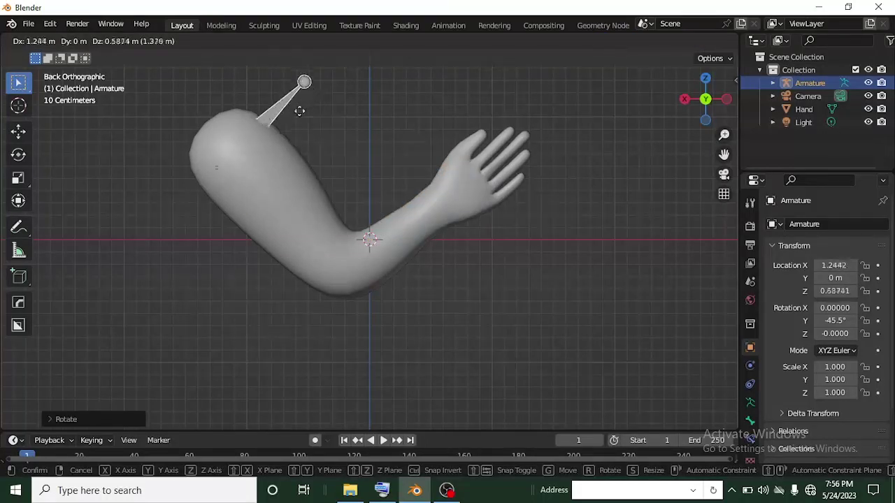
click(299, 105)
scroll(246, 113, up, 1)
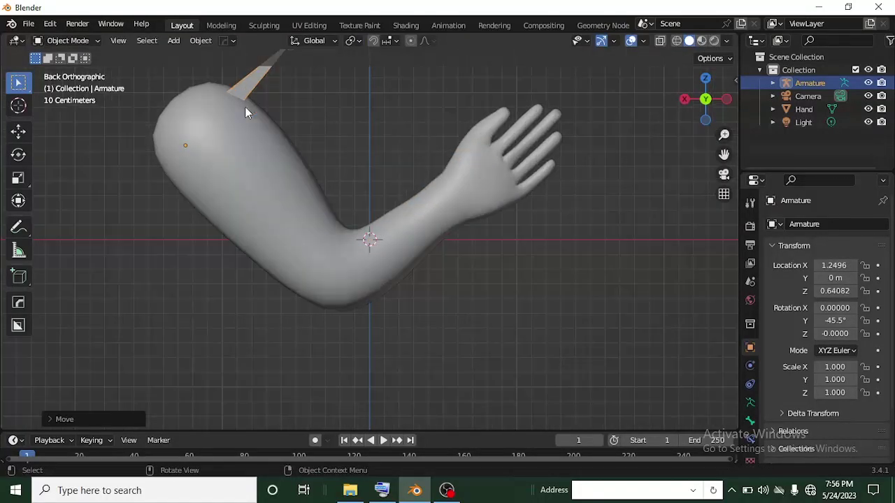
scroll(200, 116, down, 2)
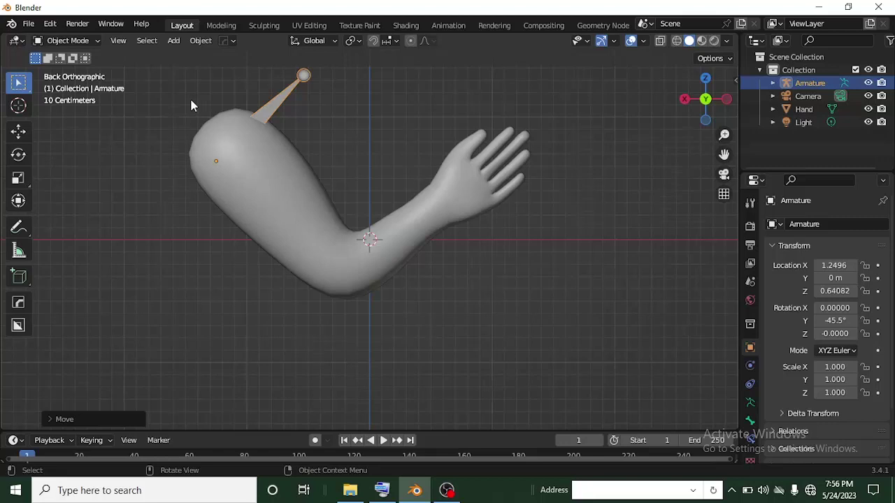
scroll(216, 133, up, 1)
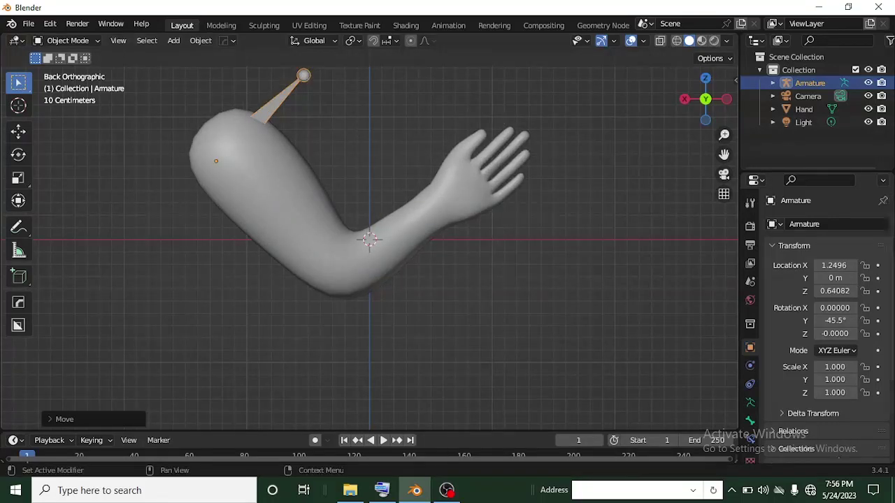
Step: Enable In Front in the armature's Viewport Display so the bone shows through the mesh
click(751, 402)
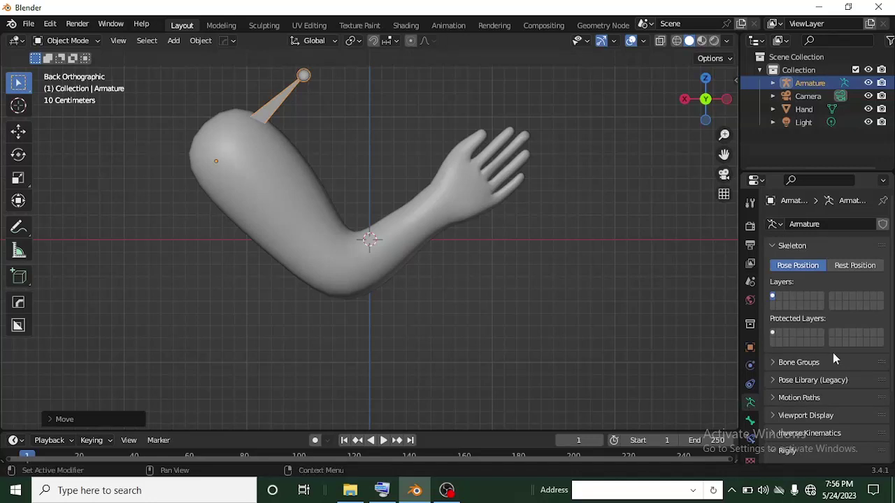
scroll(832, 352, down, 3)
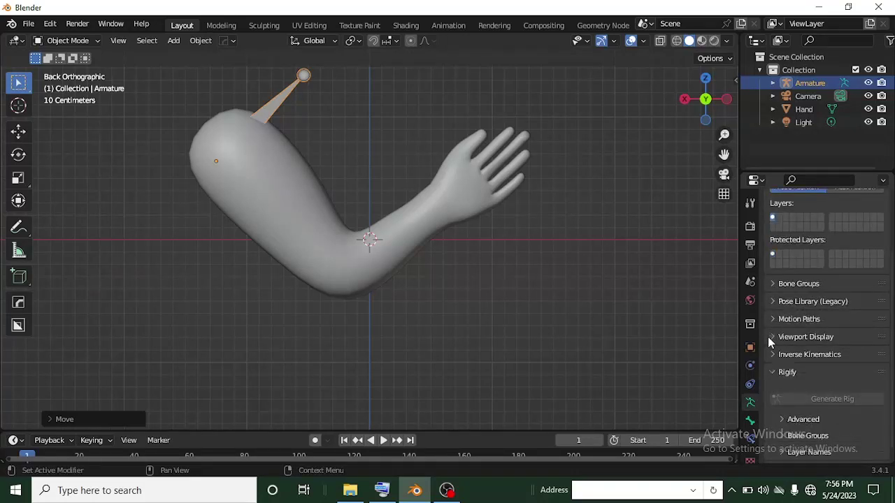
click(768, 336)
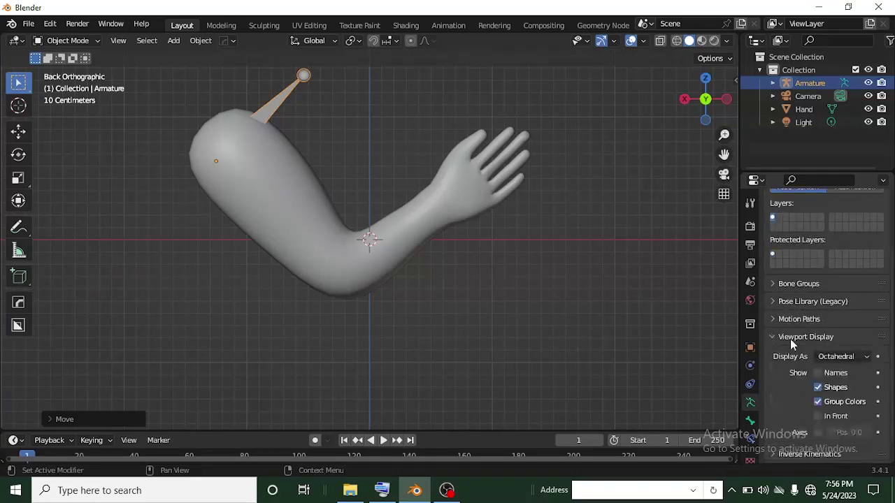
click(818, 416)
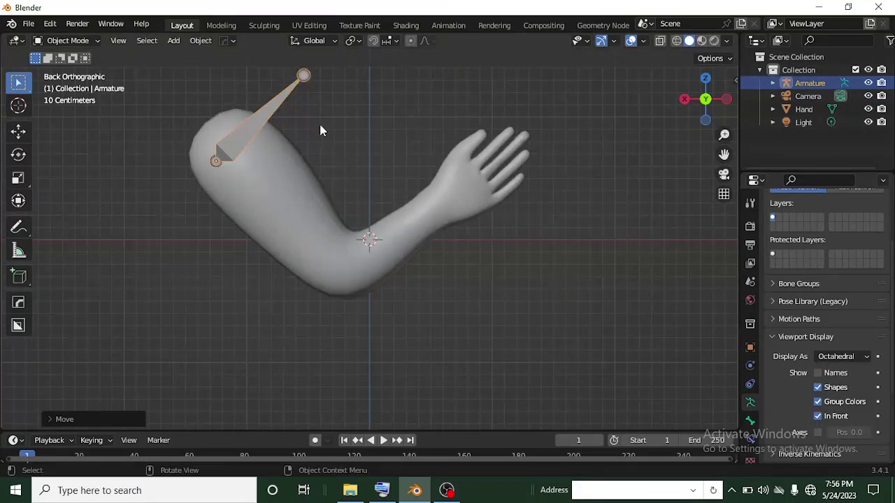
Step: Rotate and move the bone so it runs along the upper arm toward the elbow
key(r)
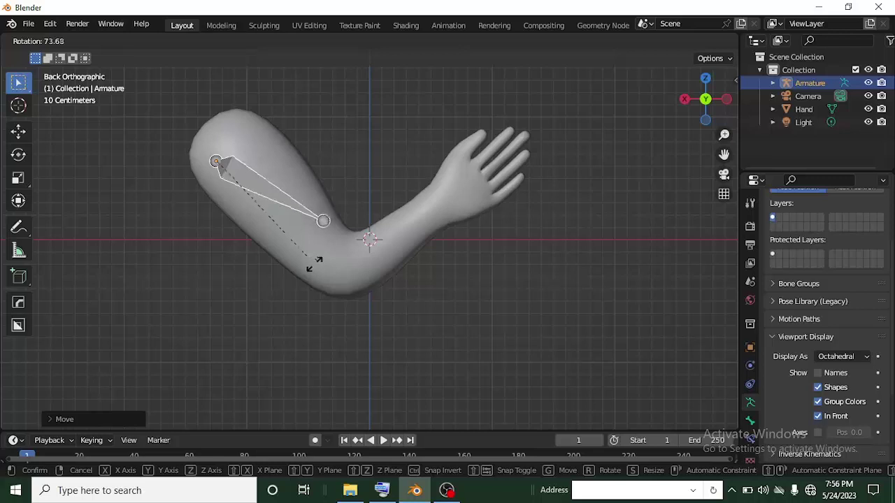
click(280, 267)
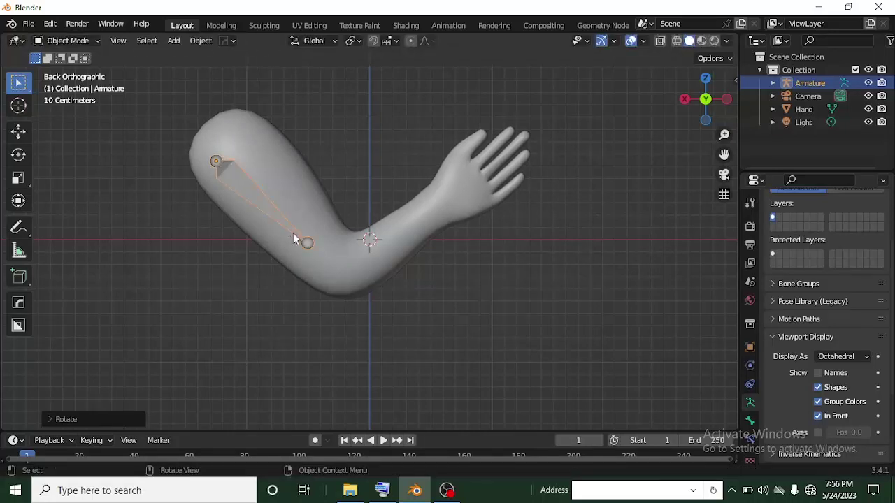
key(g)
click(311, 234)
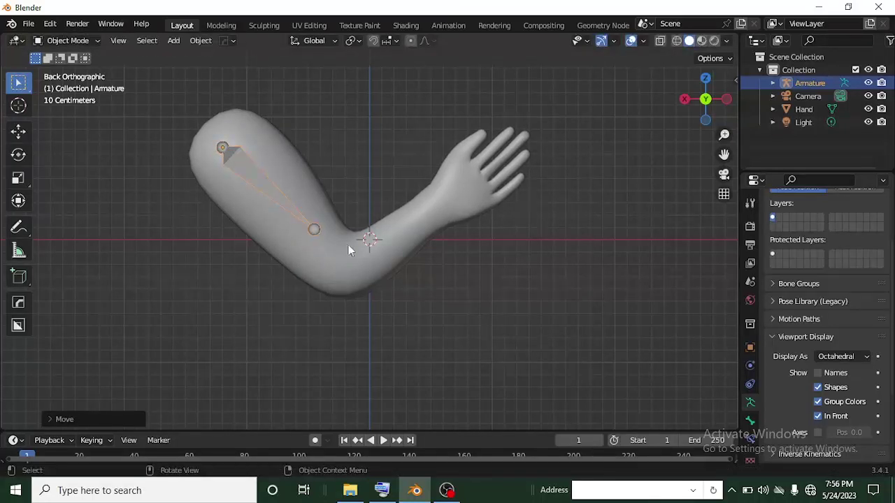
key(r)
click(350, 276)
scroll(322, 260, up, 1)
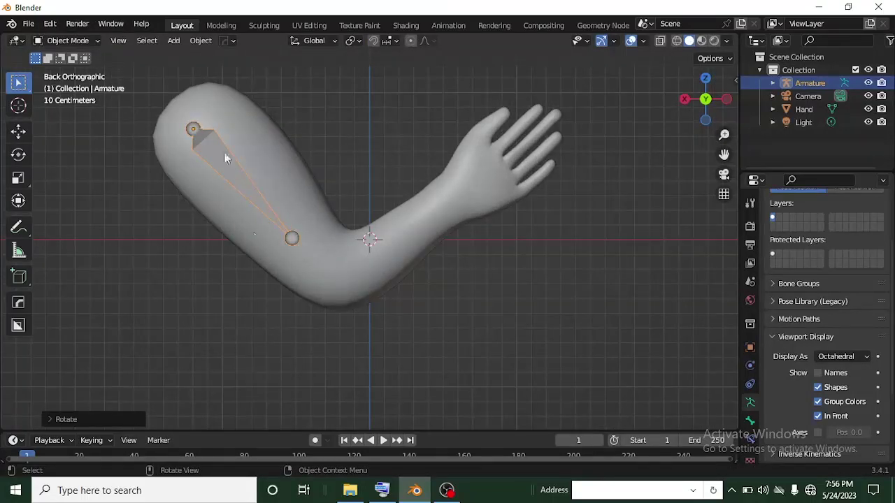
scroll(299, 247, up, 1)
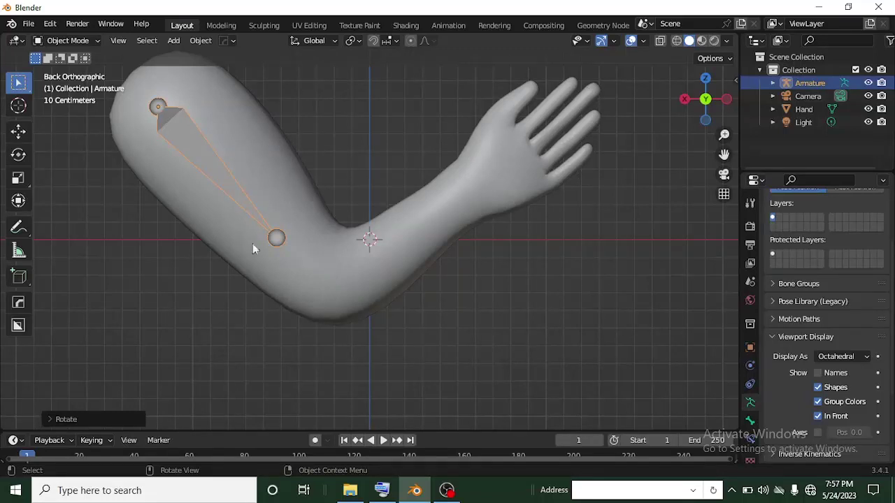
click(275, 239)
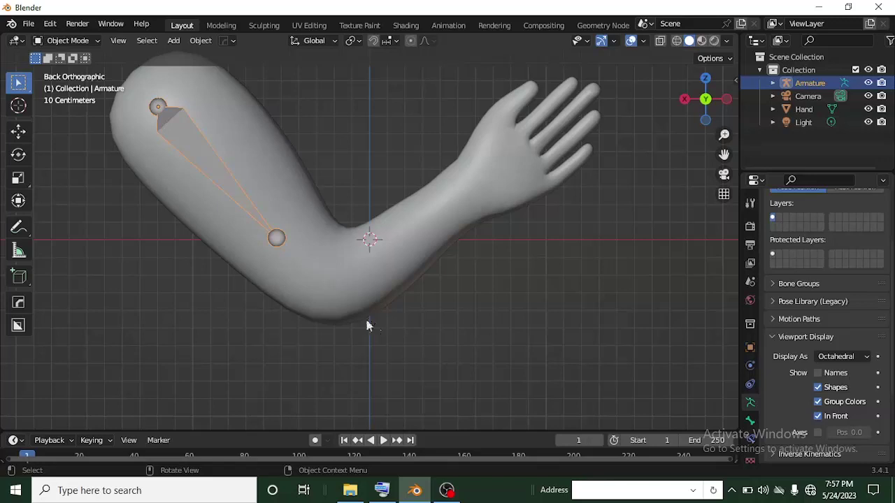
Step: Switch the armature to Edit Mode and drag the bone's tail down to the elbow
click(63, 41)
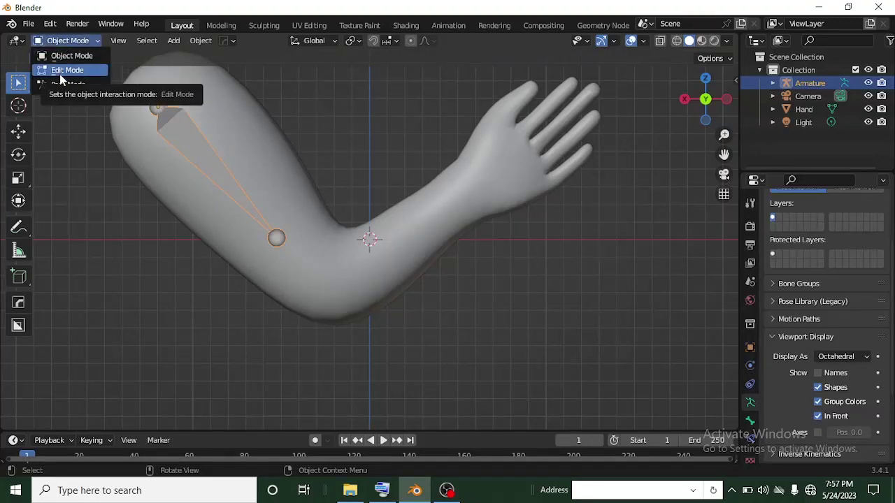
click(61, 71)
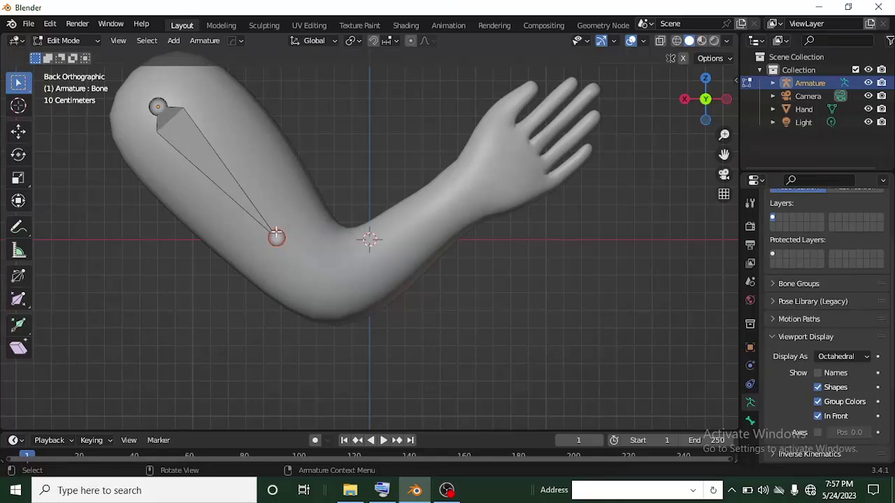
drag(283, 243, 312, 266)
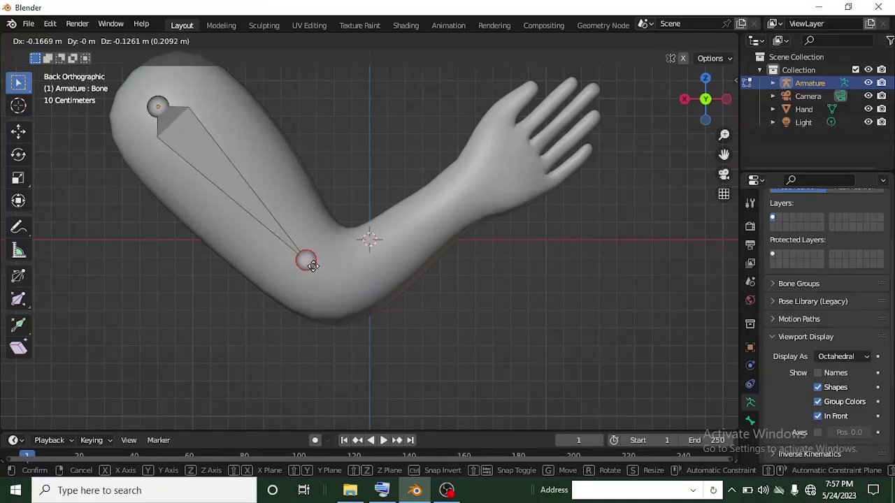
click(313, 265)
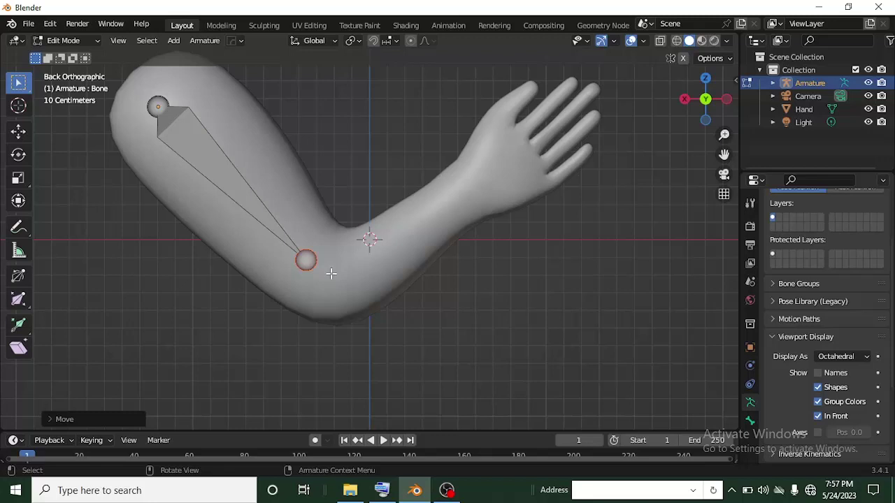
Step: Extrude Bone.001 from the elbow to the wrist and lower the elbow joint inside the arm
key(e)
click(448, 201)
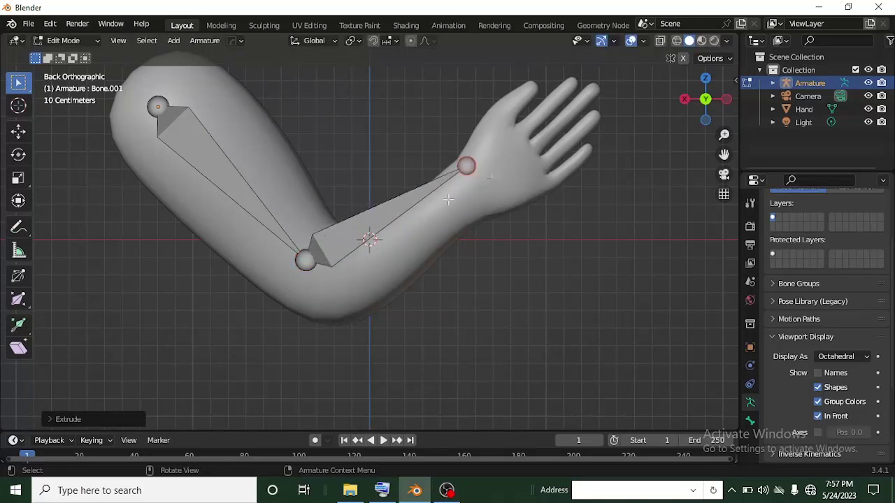
click(308, 265)
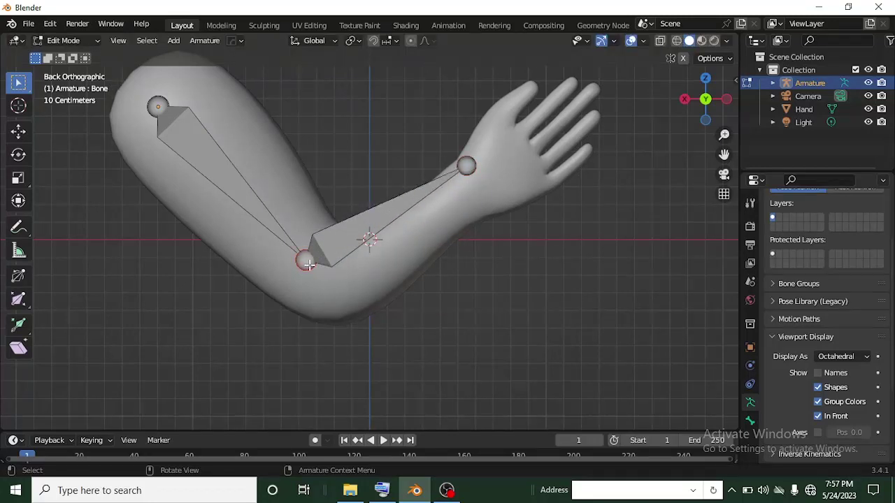
key(g)
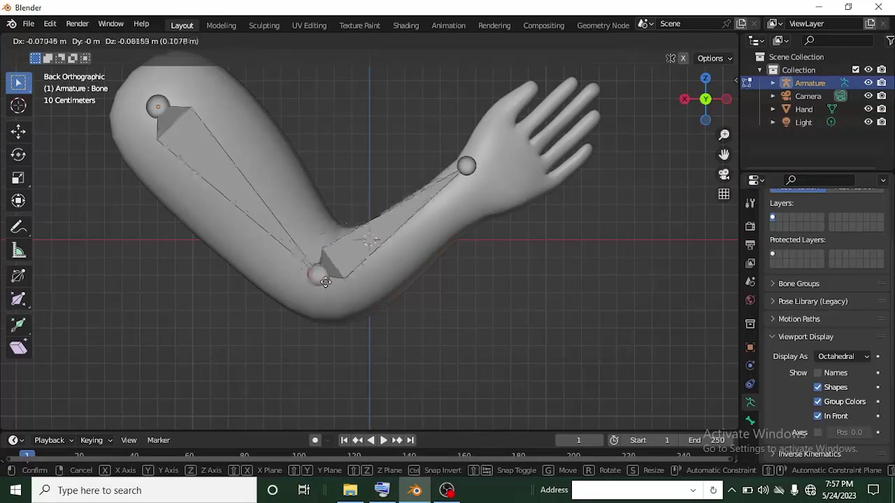
click(340, 289)
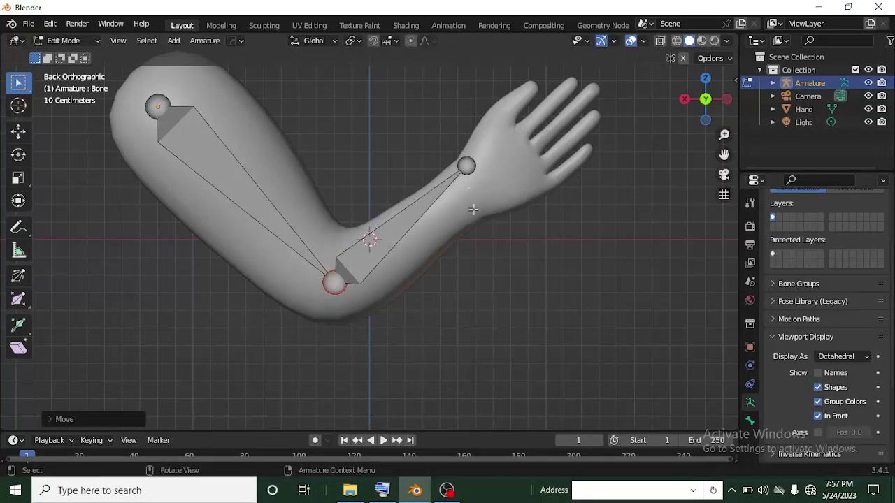
Step: Move the wrist joint inside the wrist and frame the forearm and hand
click(468, 166)
key(g)
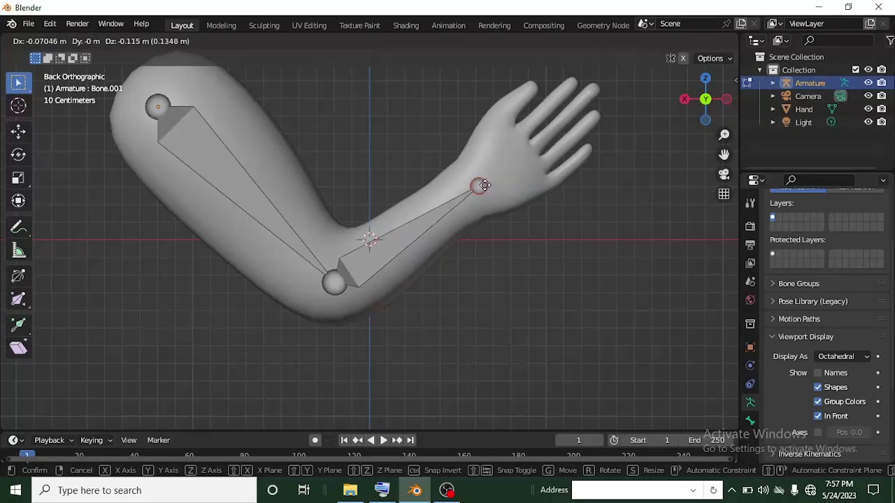
click(477, 189)
scroll(478, 189, up, 1)
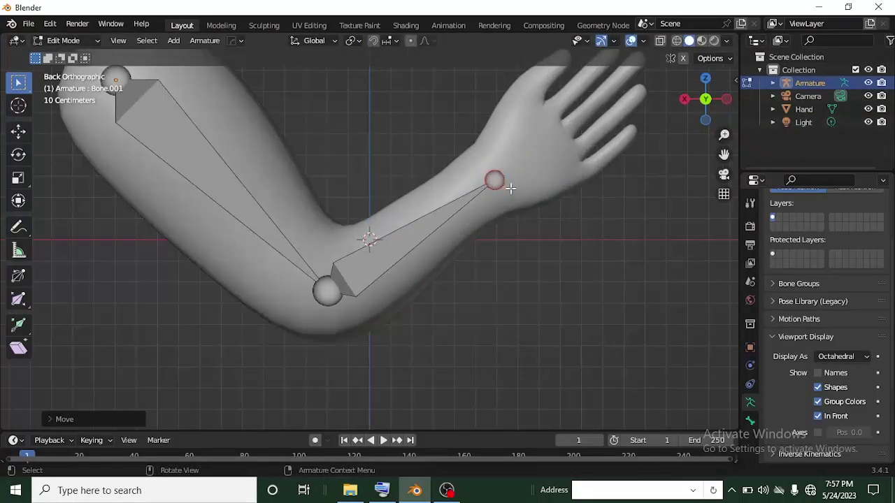
shift+middle_drag(513, 188, 357, 277)
scroll(356, 276, up, 1)
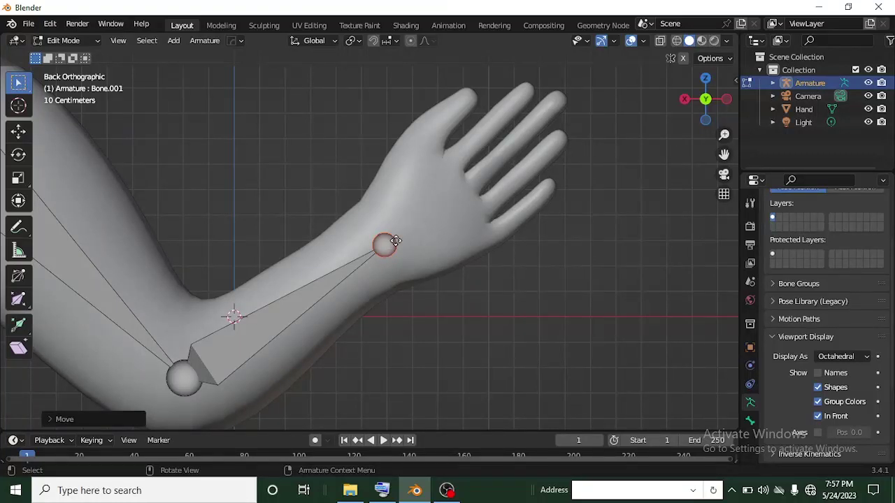
Step: Extrude Bone.002 into the palm and Bone.003 upward toward the fingers, then select Bone.003
key(e)
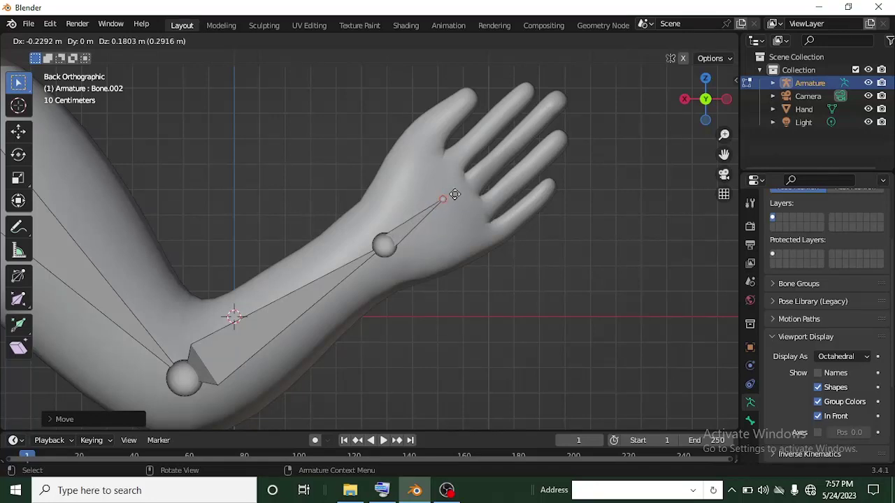
click(459, 193)
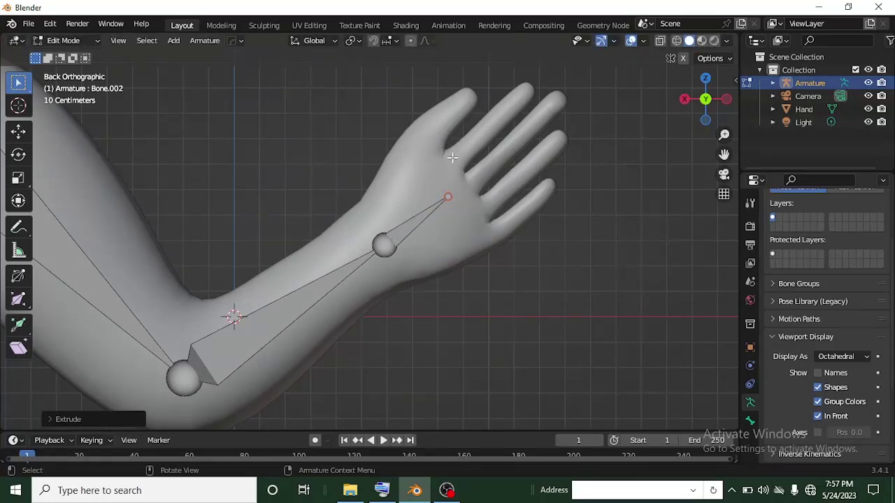
key(e)
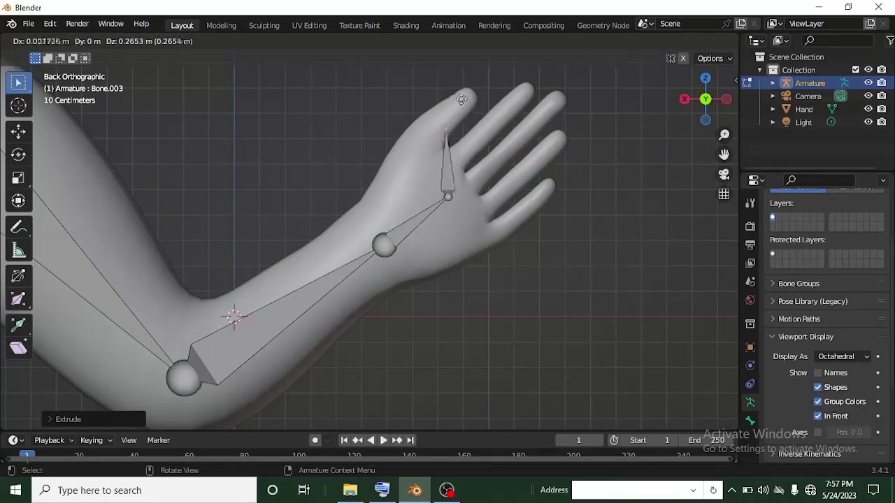
click(464, 109)
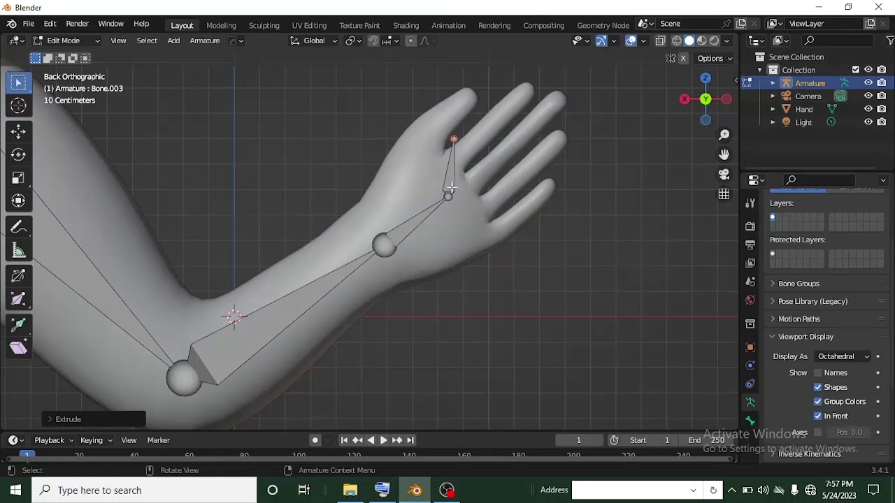
scroll(464, 173, up, 1)
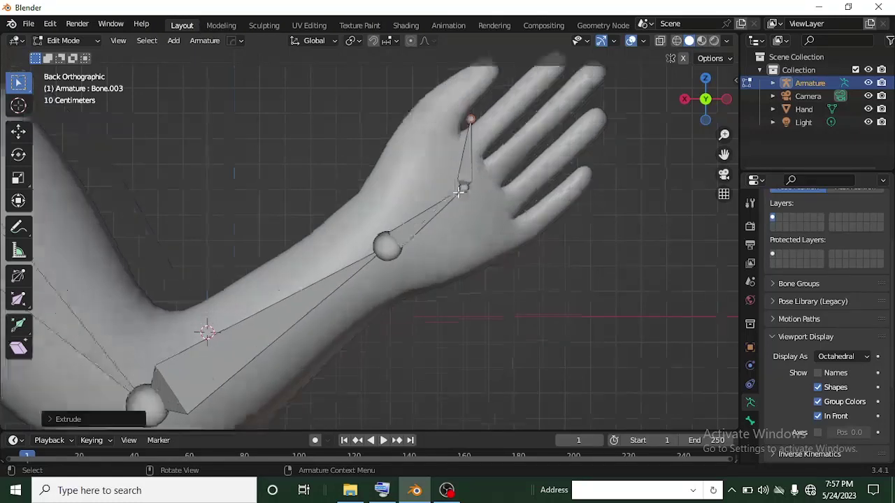
click(468, 169)
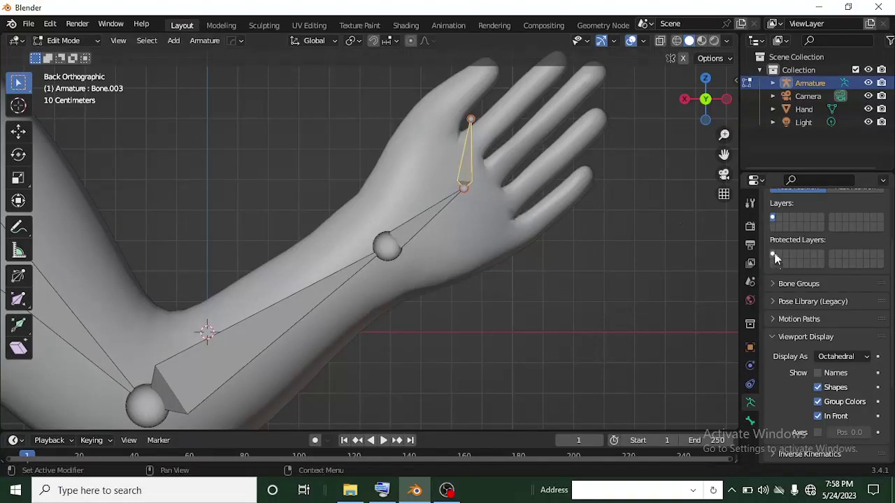
Step: Disconnect Bone.003 from the palm bone while keeping it parented
key(alt+p)
click(461, 165)
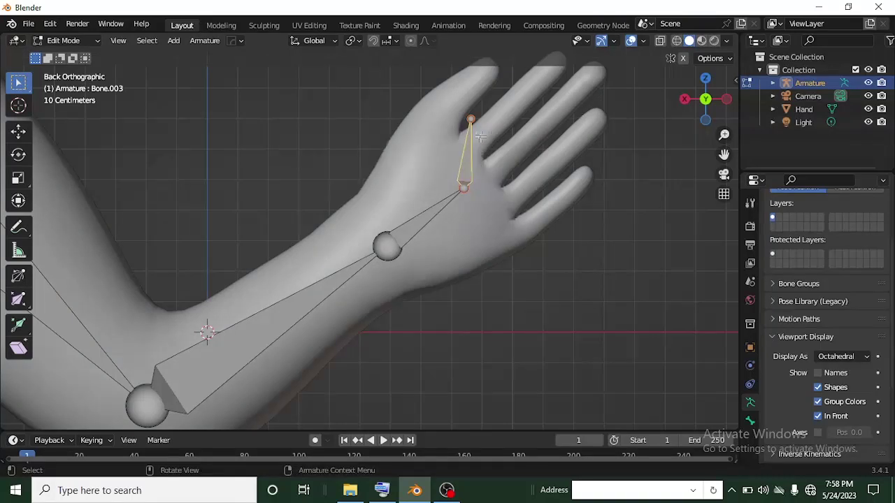
right_click(461, 186)
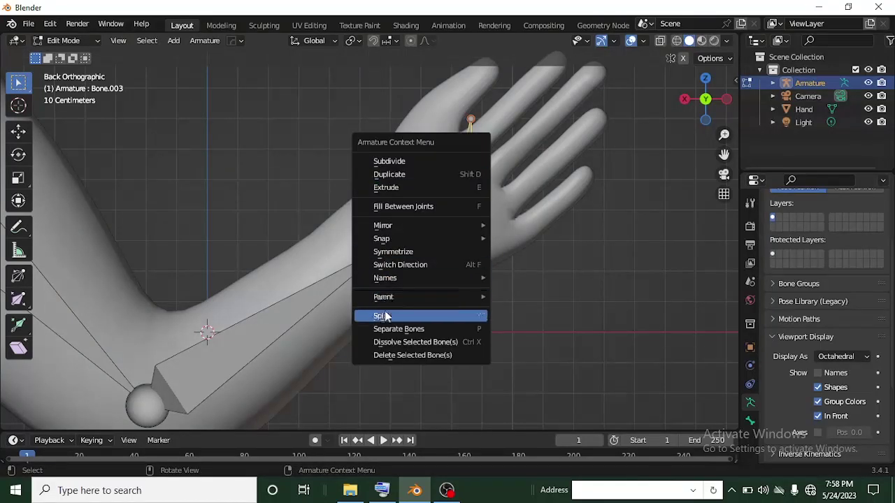
mouse_move(459, 299)
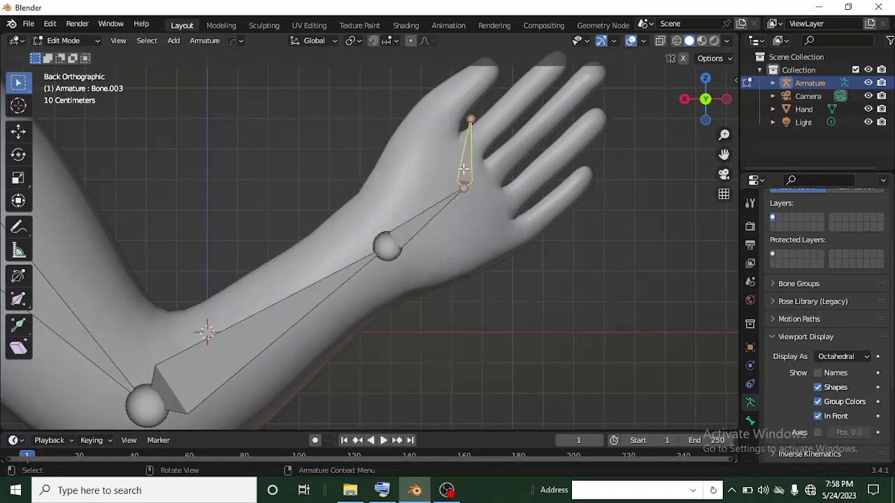
key(alt+p)
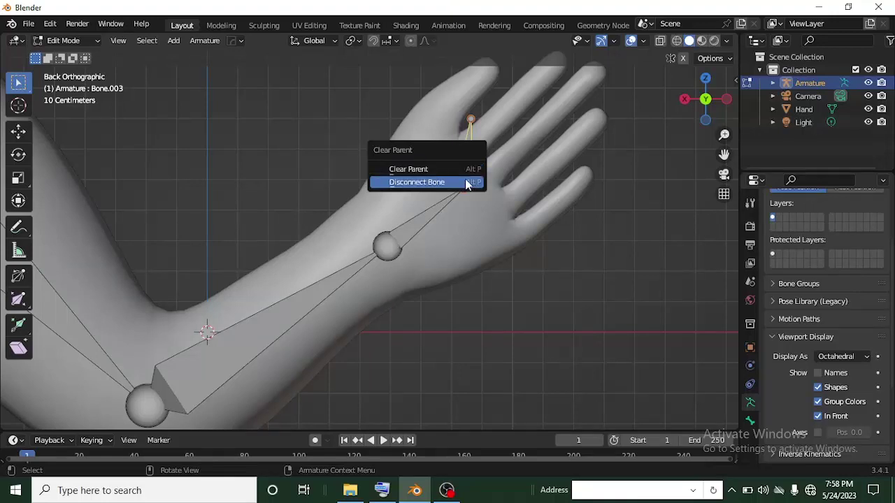
click(438, 184)
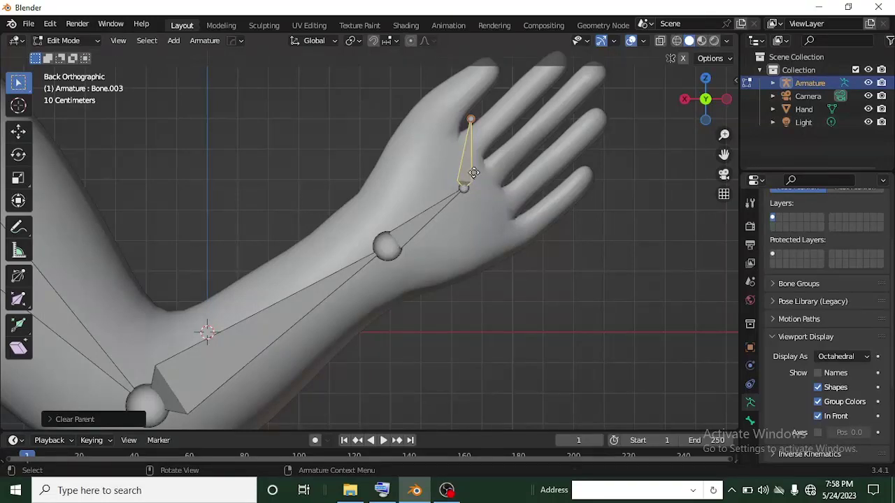
Step: Move Bone.003 up to the top finger's base, then select palm bone Bone.002
key(g)
click(453, 137)
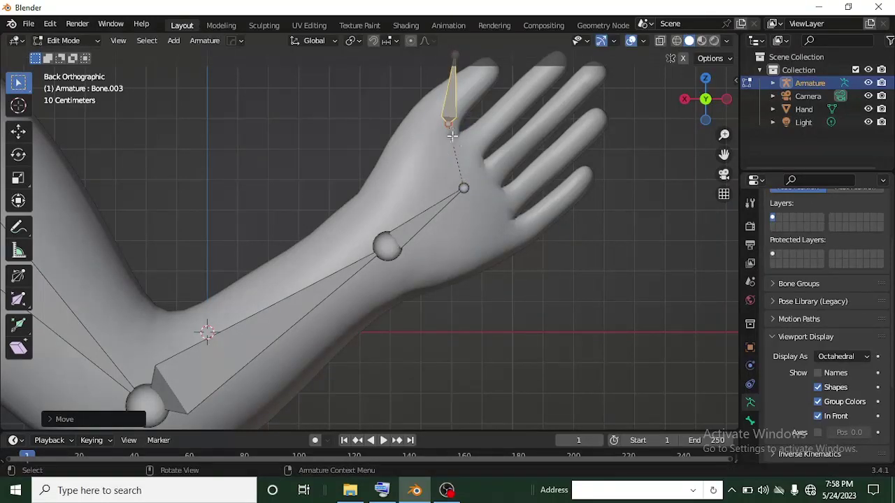
click(437, 210)
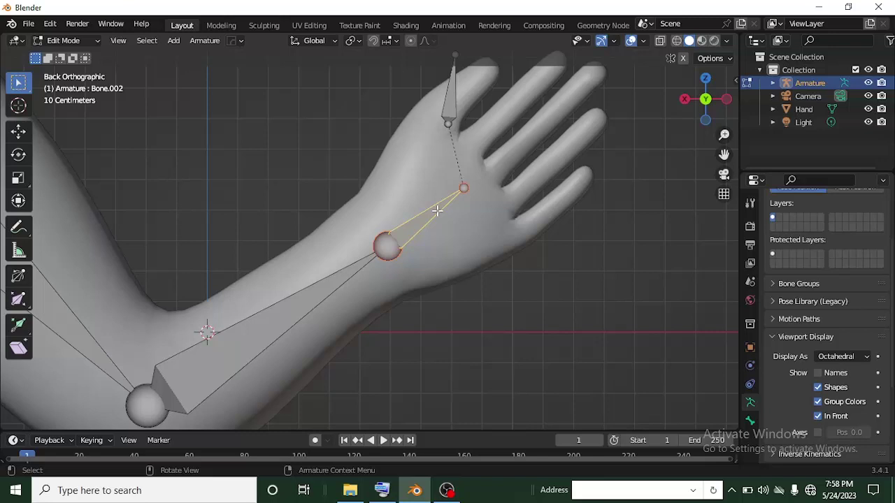
Step: Enter Pose Mode and test-rotate the hand bone Bone.002
click(94, 42)
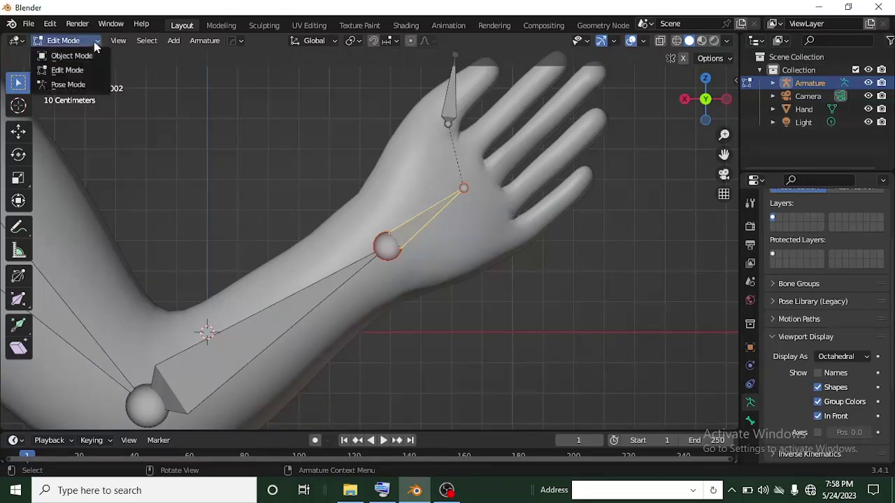
click(70, 85)
click(469, 215)
key(r)
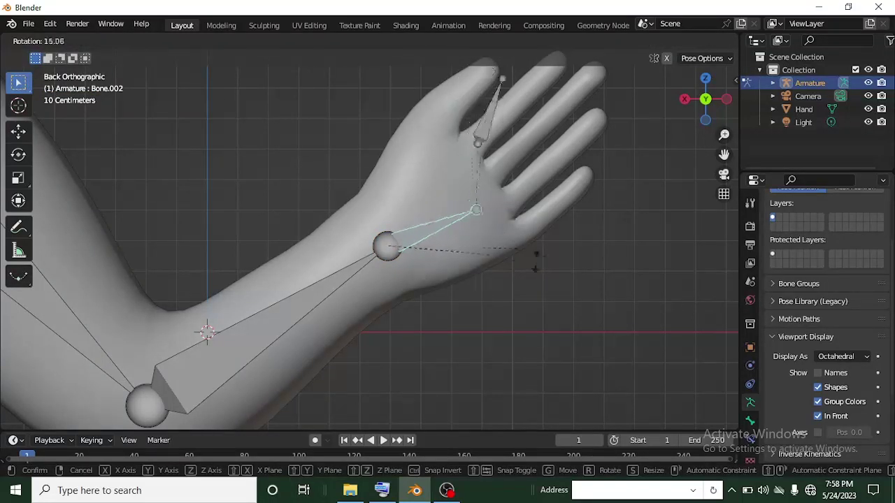
click(494, 199)
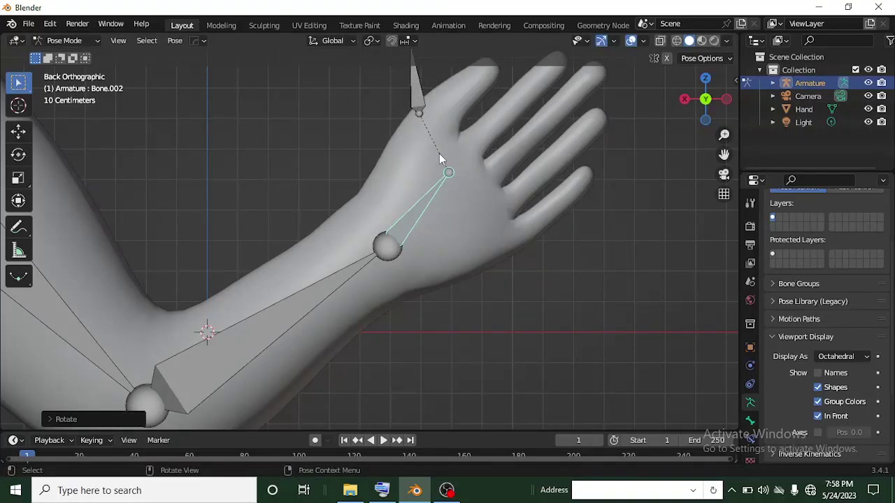
Step: Test-rotate the first finger bone Bone.003 to check its parenting
click(416, 94)
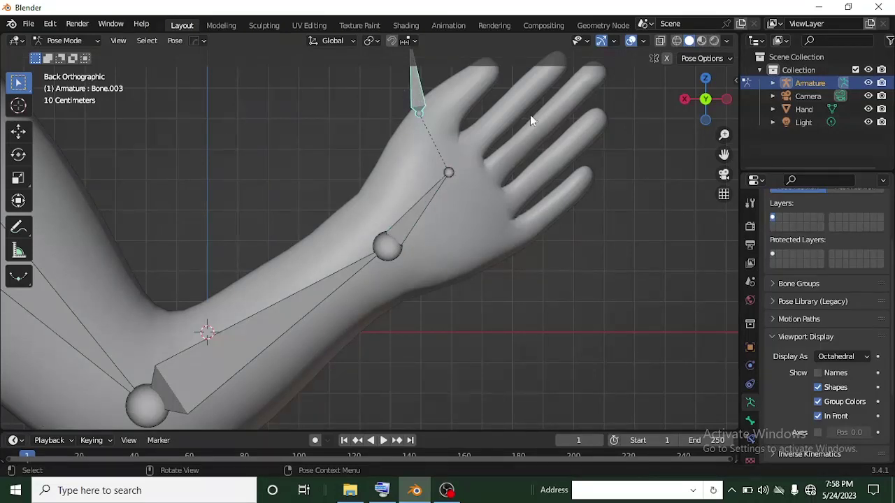
key(r)
click(623, 264)
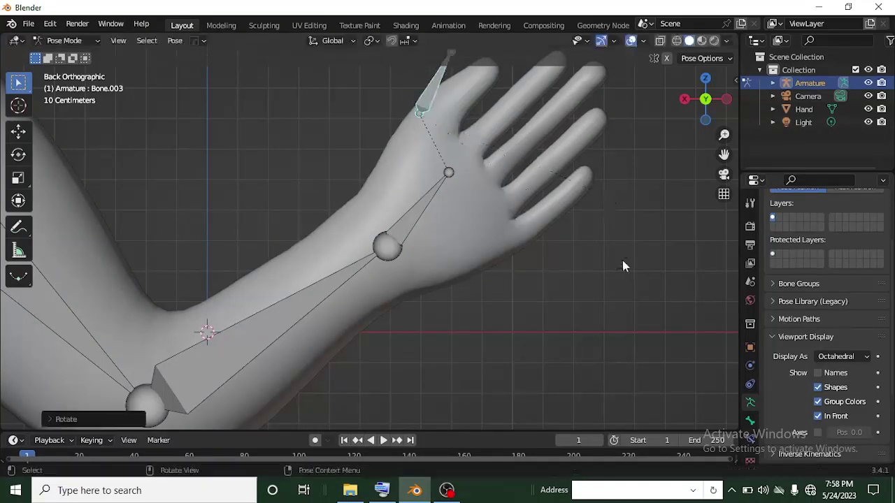
click(91, 40)
Step: In Edit Mode, rotate Bone.003 and move its tip to the top finger's end
click(93, 70)
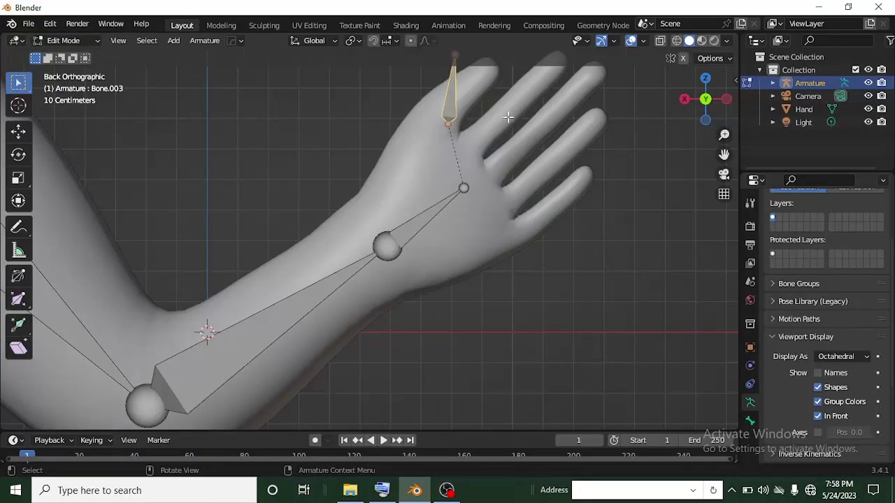
key(r)
click(509, 153)
key(g)
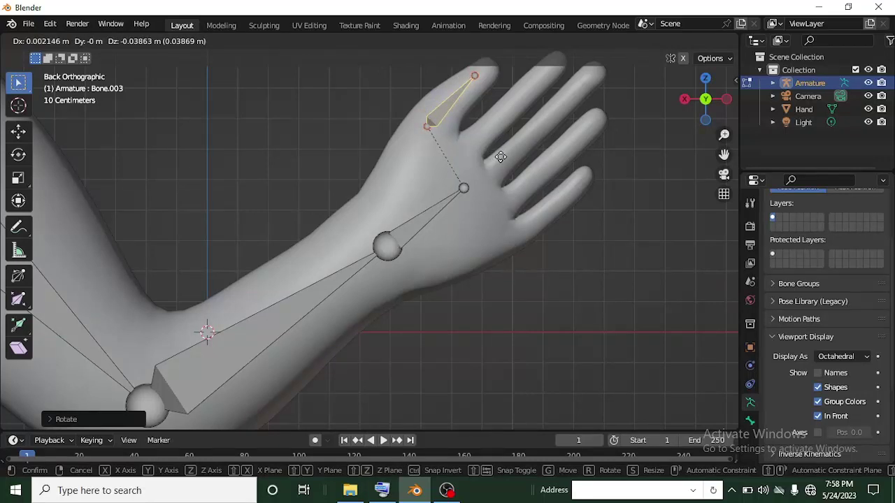
click(500, 157)
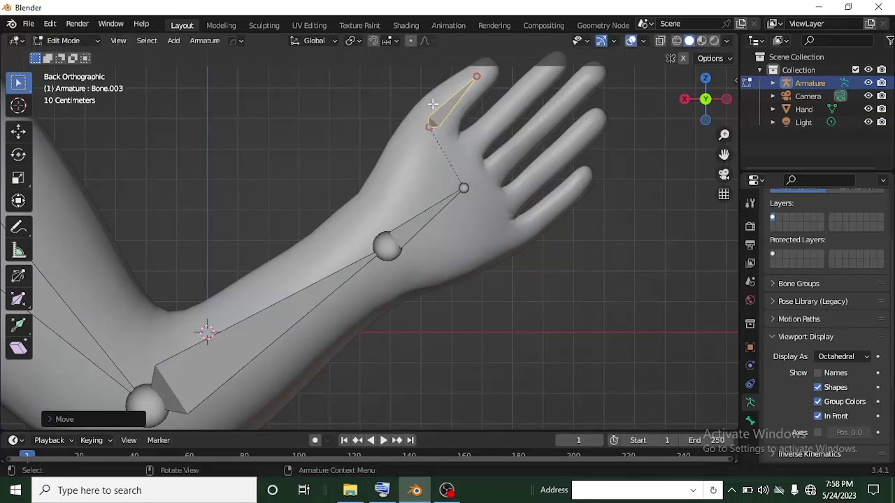
Step: Duplicate the finger bone into the second finger and stretch its tip to the fingertip
right_click(449, 116)
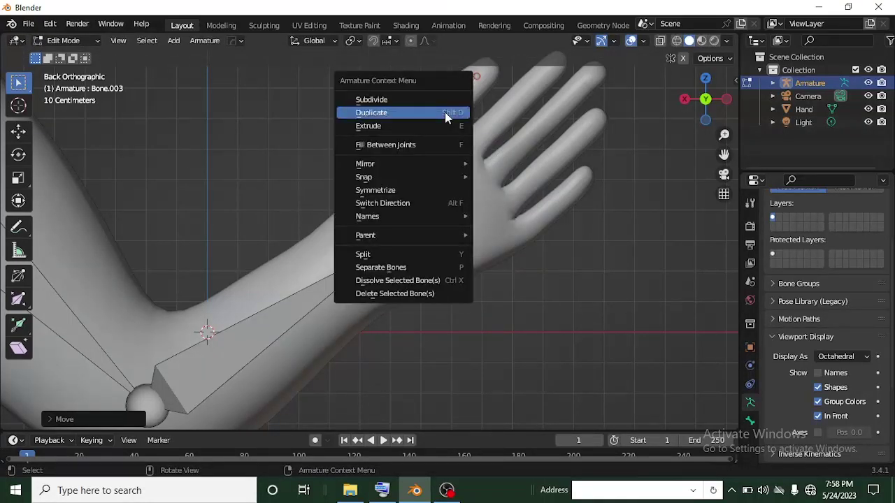
click(445, 113)
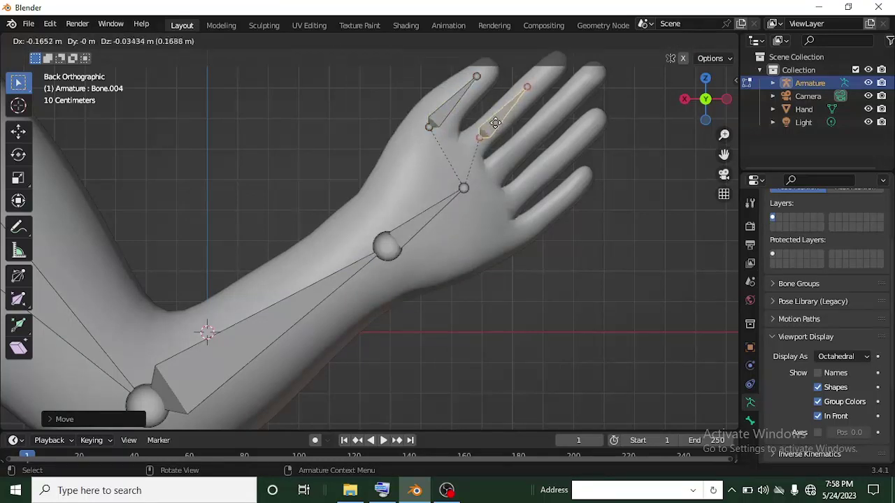
click(490, 128)
click(521, 91)
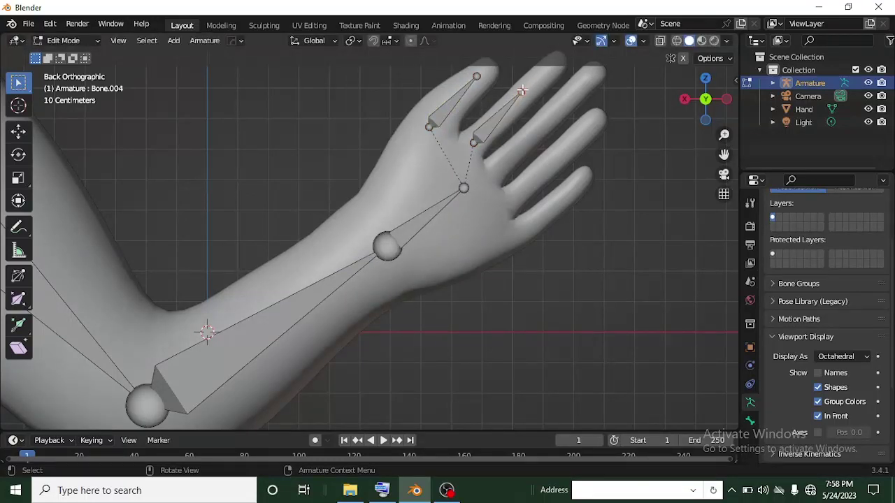
drag(522, 91, 552, 65)
Step: Duplicate a copy into the third finger and fit its tip to the finger's end
right_click(497, 114)
click(497, 114)
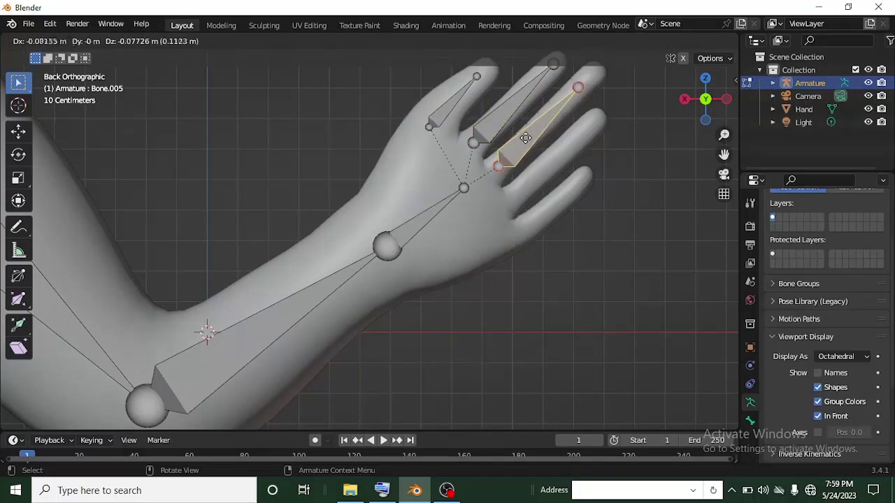
click(580, 84)
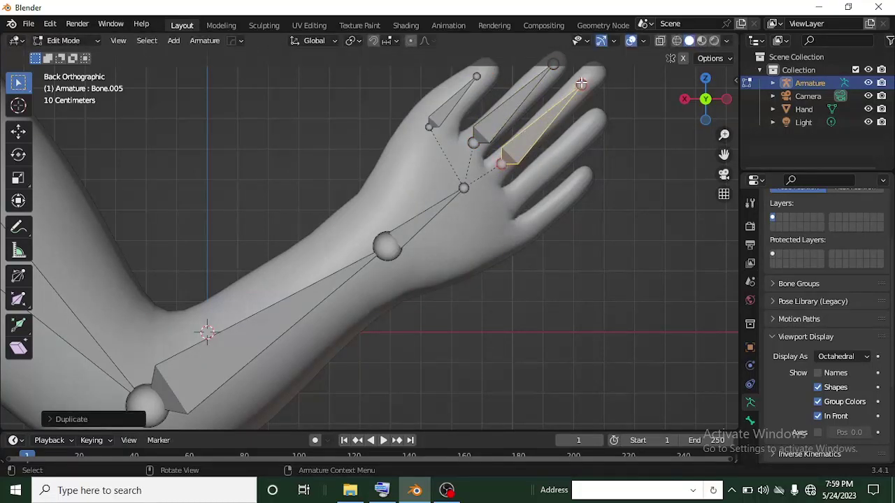
click(581, 83)
key(g)
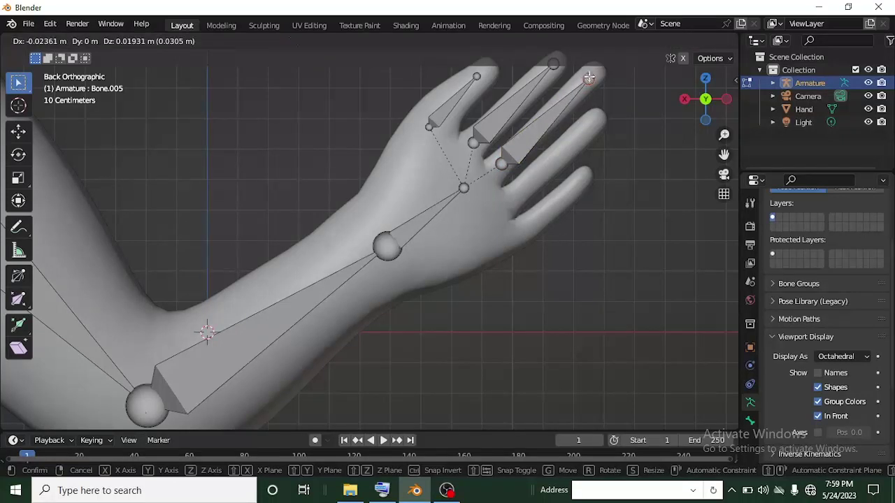
click(590, 79)
Step: Duplicate a copy into the fourth finger and fit its tip to the finger's end
right_click(536, 139)
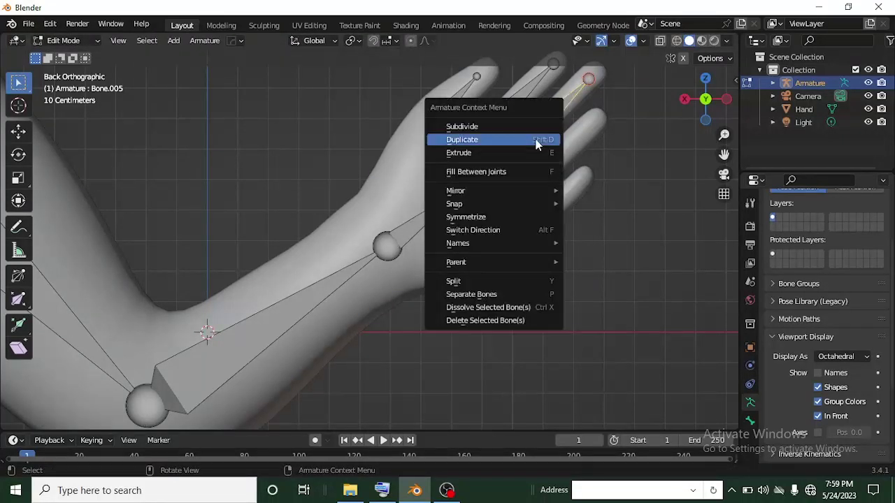
click(536, 139)
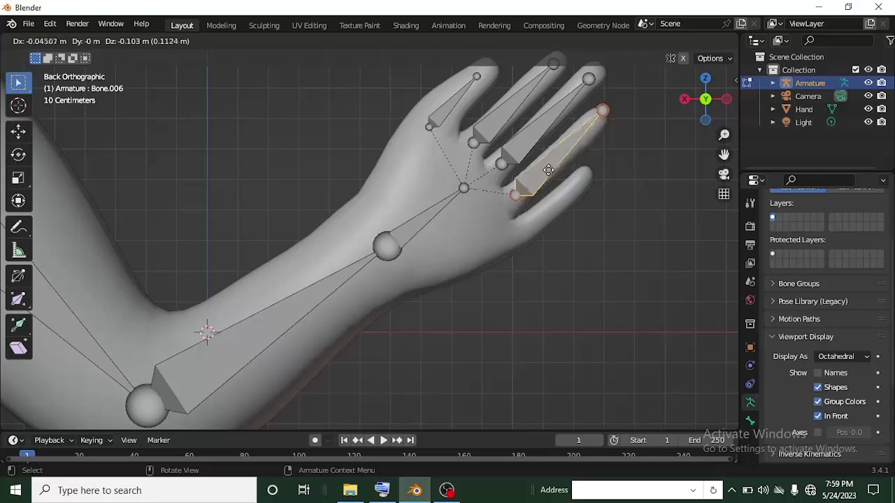
click(585, 147)
click(602, 109)
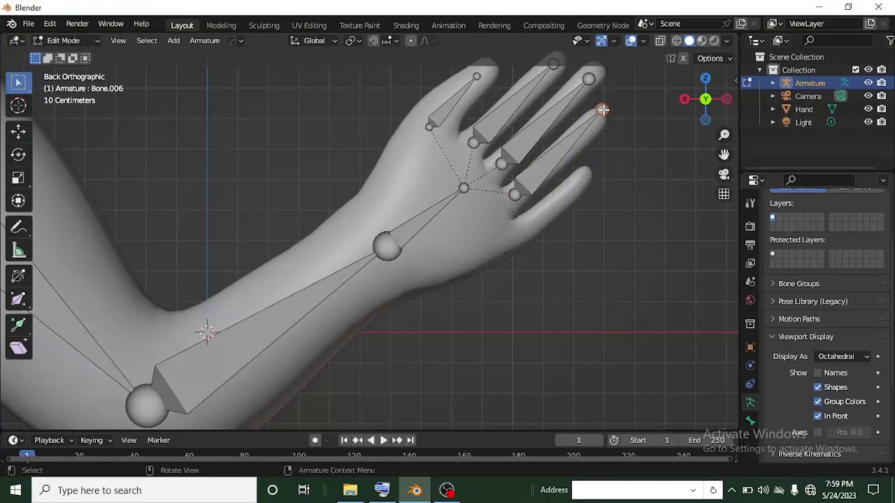
key(g)
click(594, 123)
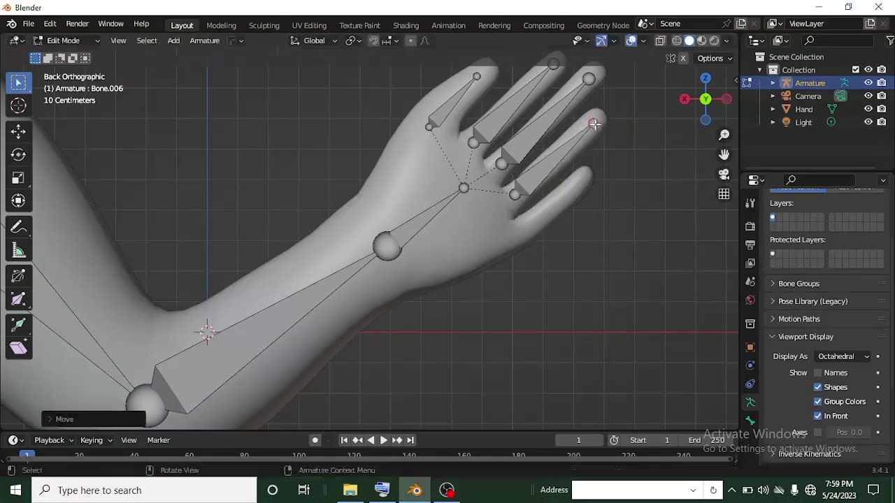
Step: Duplicate the fourth finger bone into the little finger and pull its tip to the end
click(534, 173)
right_click(534, 173)
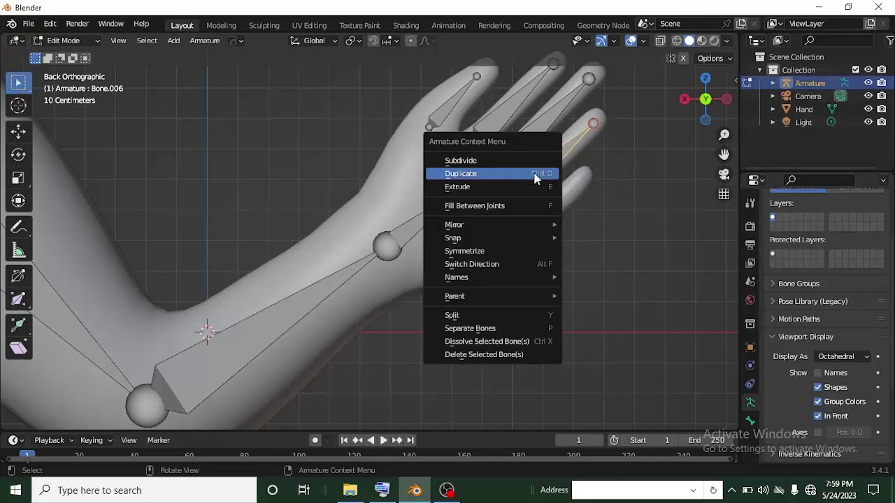
click(533, 174)
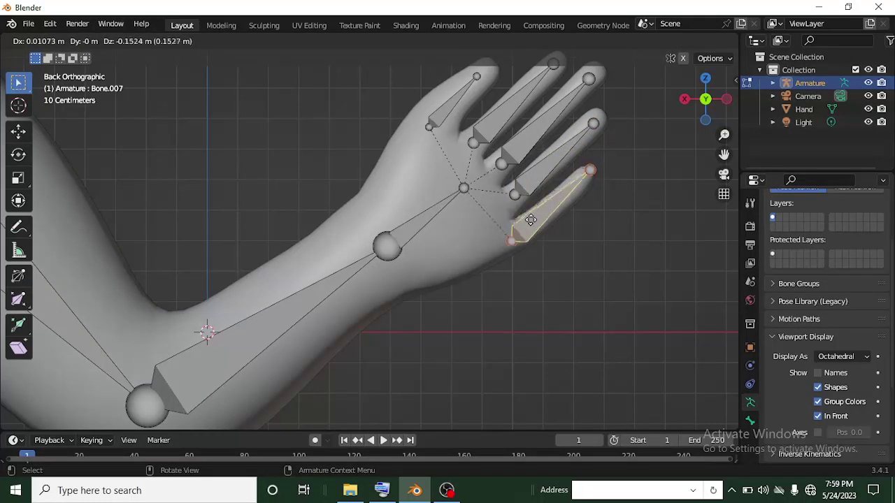
click(525, 220)
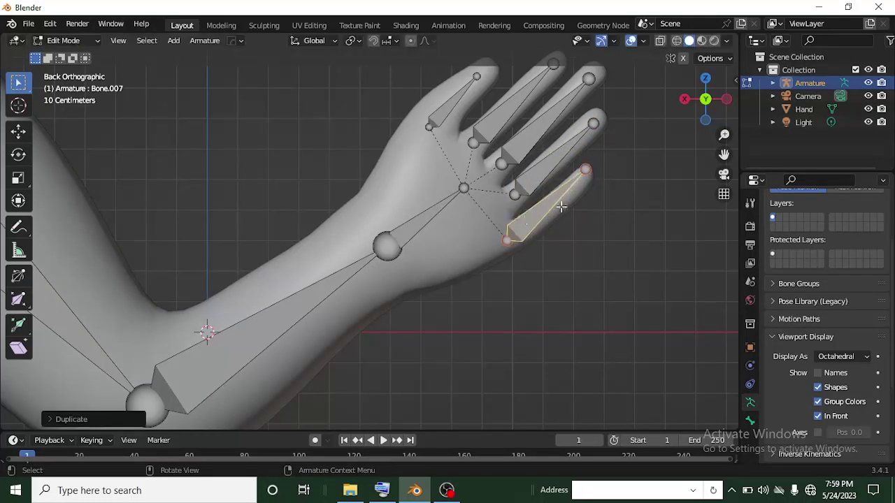
click(587, 168)
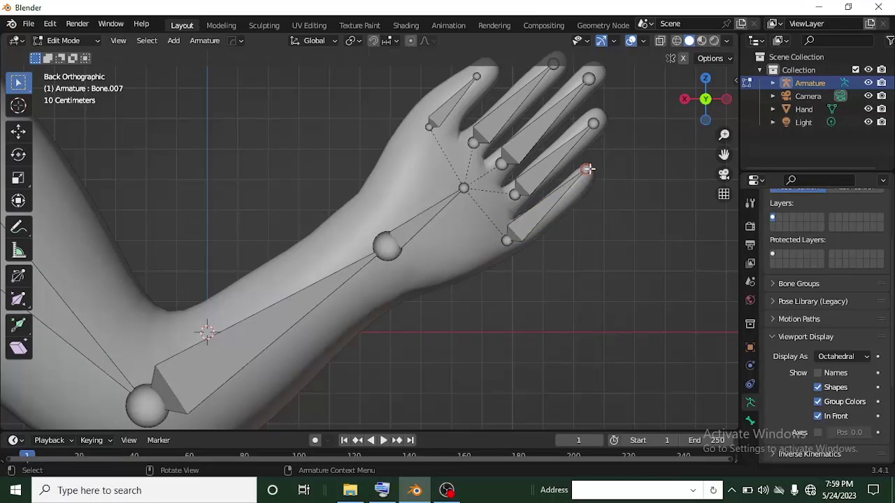
key(g)
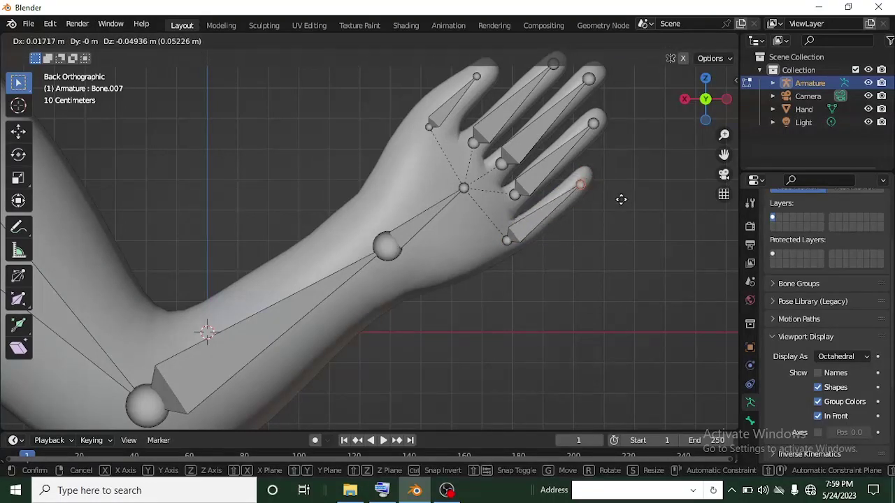
click(621, 199)
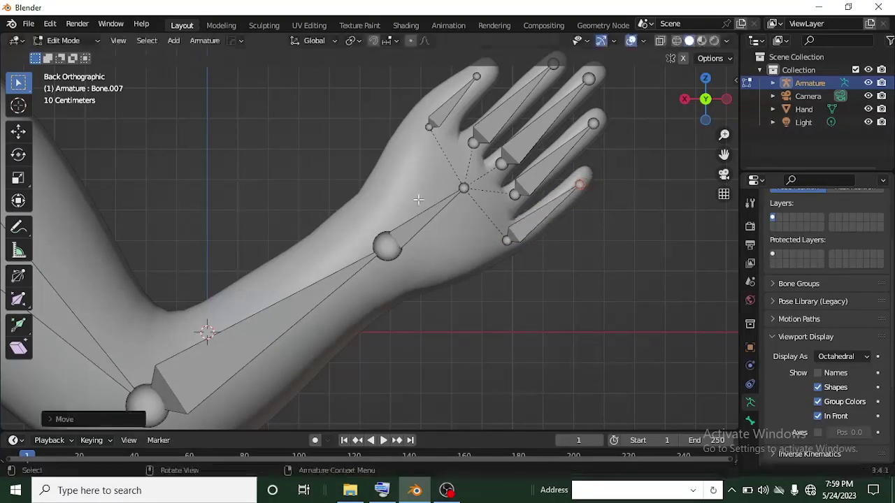
Step: Nudge the palm joint shared by the finger bones to a new position
click(462, 188)
key(g)
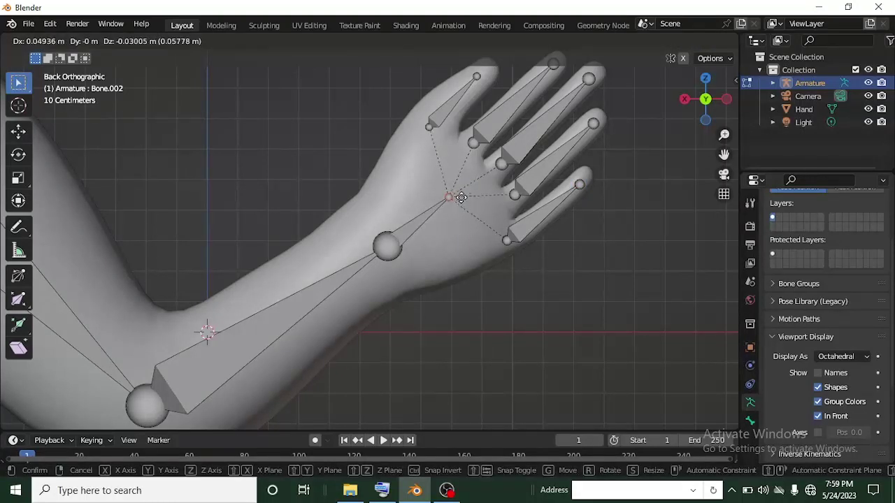
click(463, 191)
scroll(467, 175, down, 2)
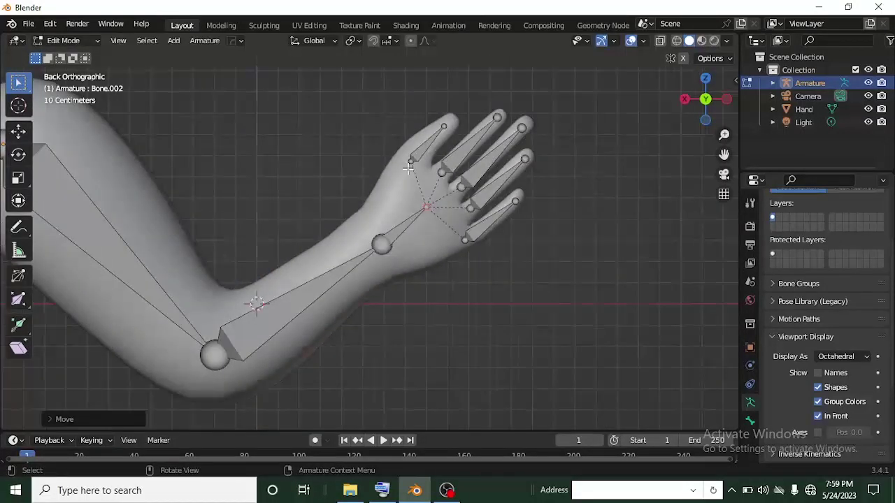
scroll(408, 169, down, 2)
Step: View the arm from the right side and put the armature back in Object Mode
shift+middle_drag(349, 202, 531, 229)
key(ctrl+Tab)
scroll(436, 234, down, 3)
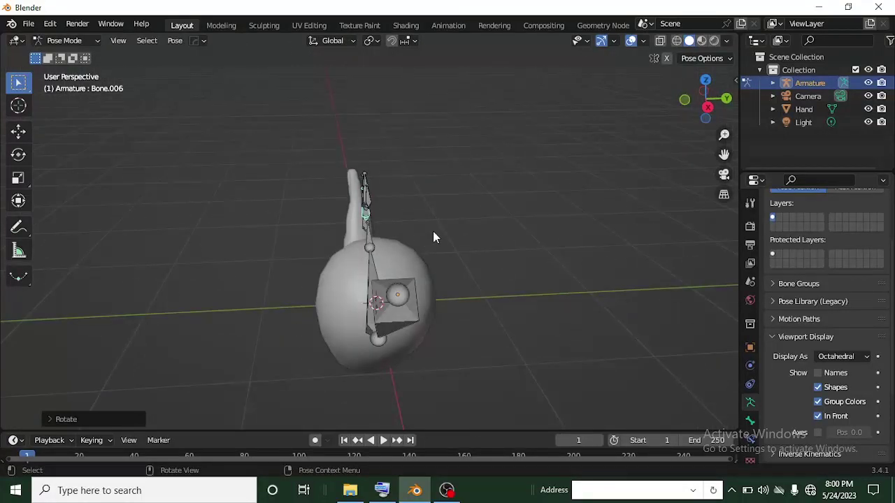
click(707, 111)
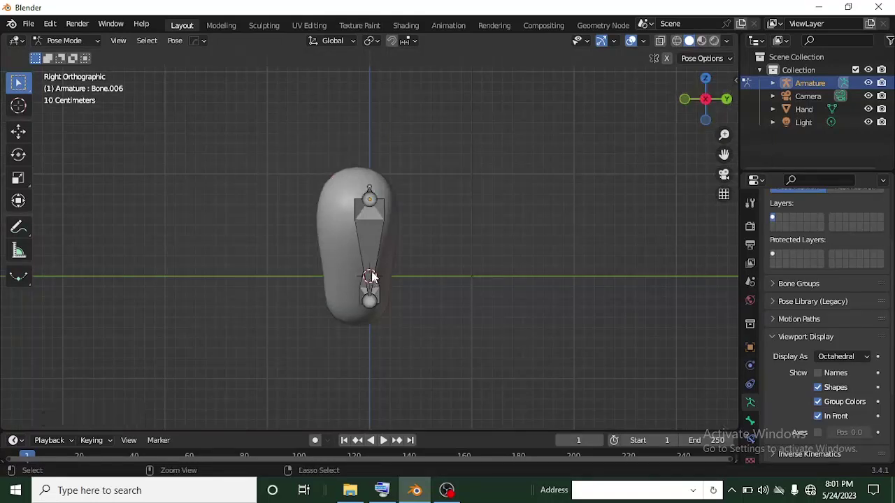
scroll(372, 280, up, 1)
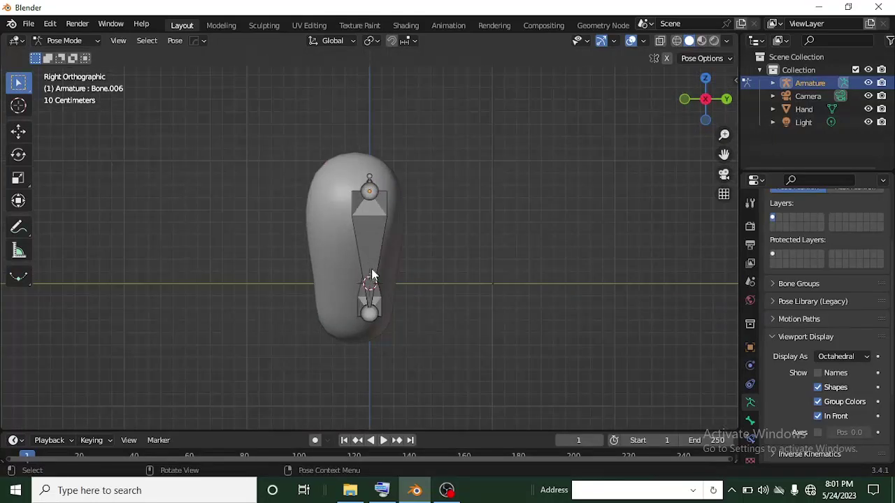
click(90, 40)
click(86, 57)
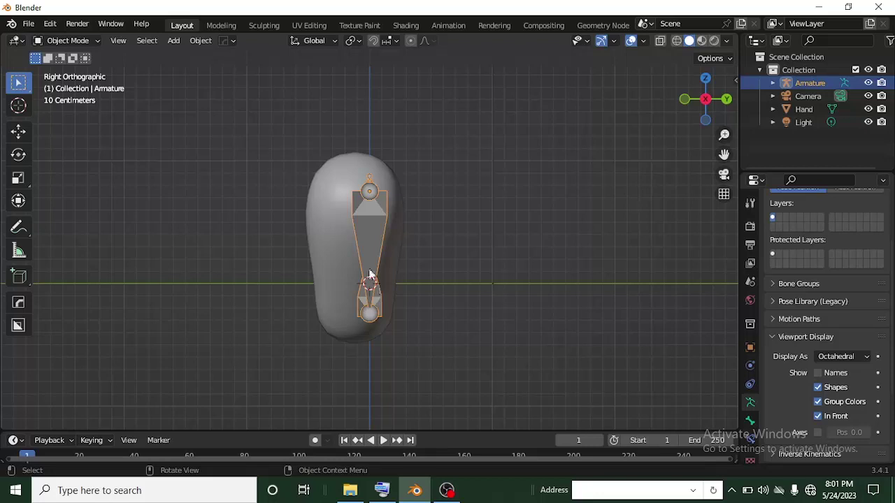
Step: Move the armature along the Y axis so the bones sit inside the arm
key(g)
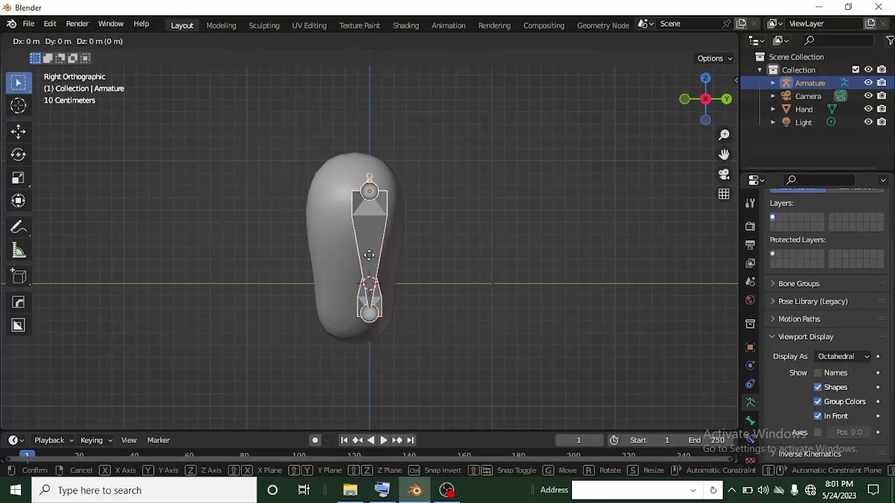
key(y)
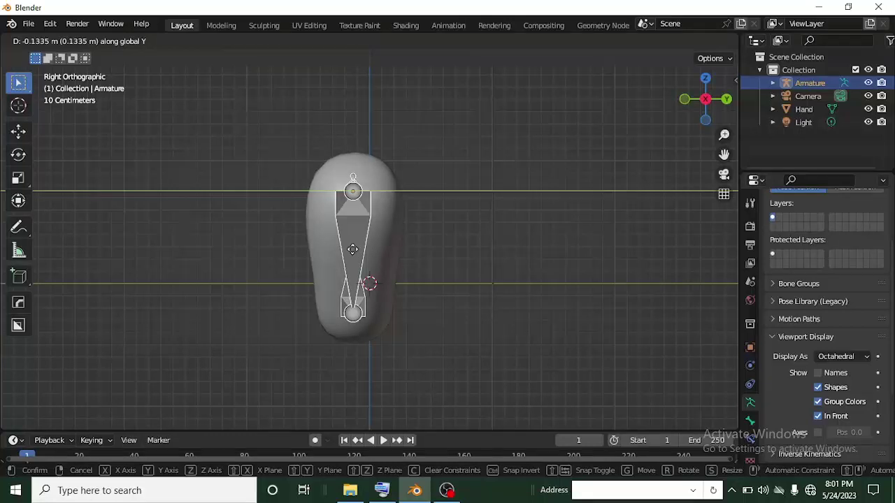
click(354, 253)
middle_drag(461, 303, 337, 305)
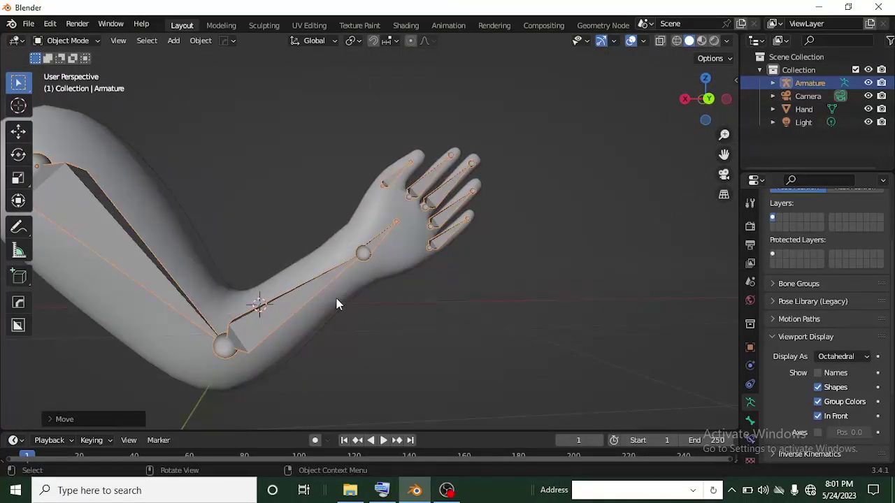
scroll(281, 311, down, 5)
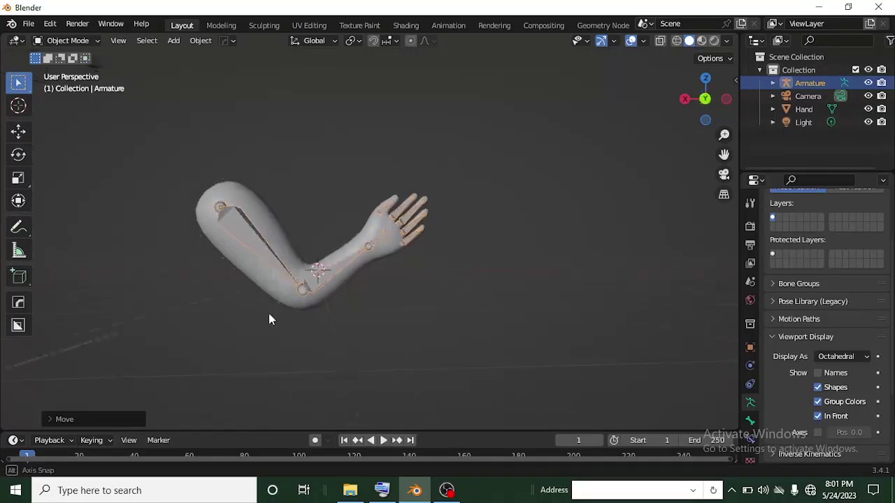
scroll(273, 318, up, 2)
middle_drag(279, 313, 379, 323)
Step: Select the Hand mesh, then the Armature, and parent them With Automatic Weights
click(319, 217)
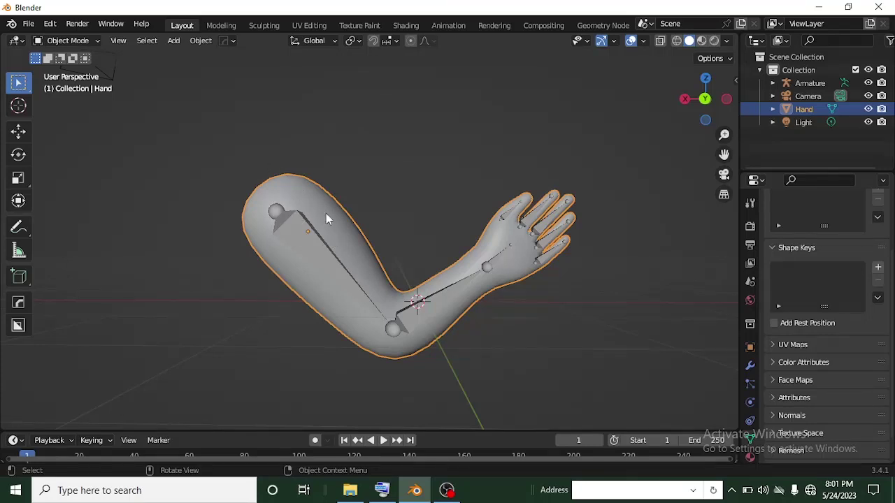
shift+click(300, 244)
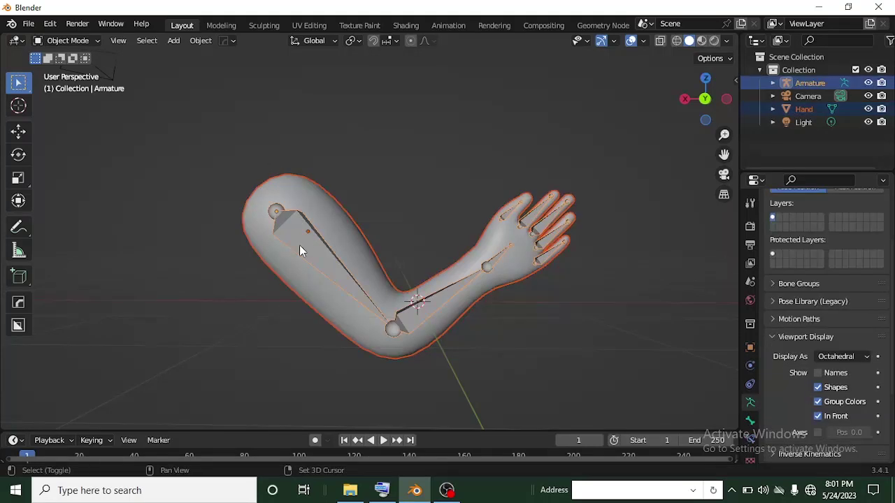
middle_drag(310, 240, 328, 241)
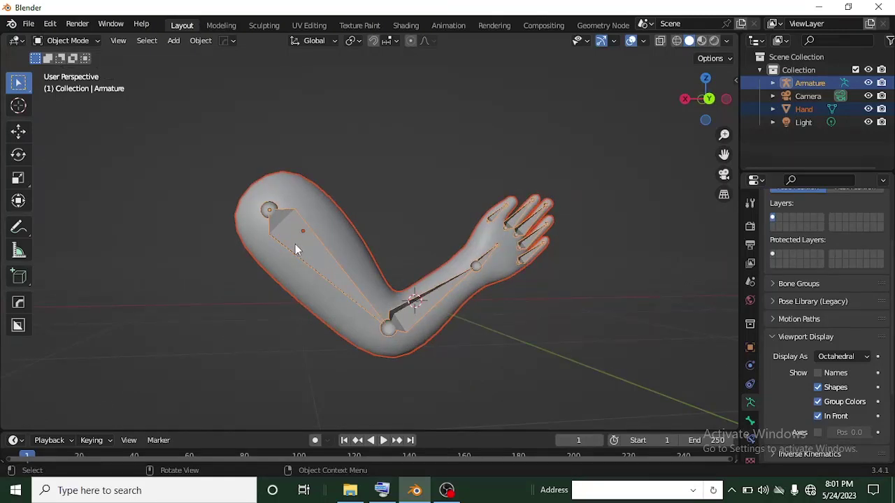
key(ctrl+p)
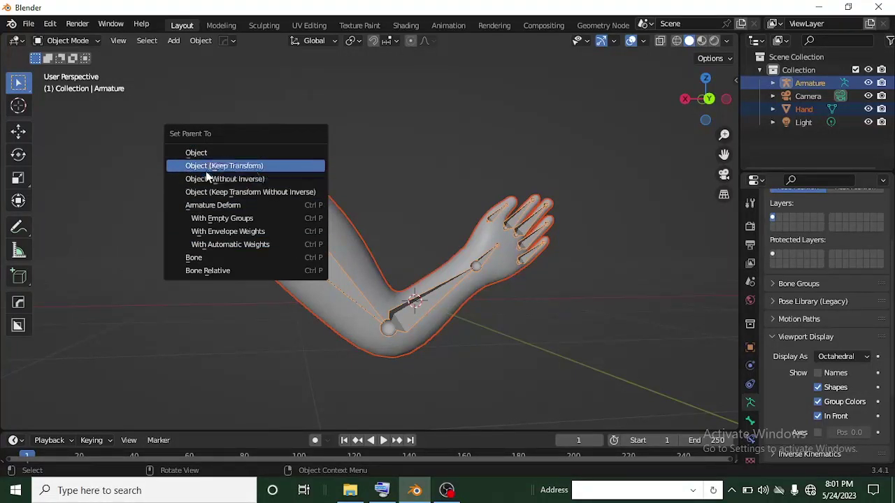
click(216, 245)
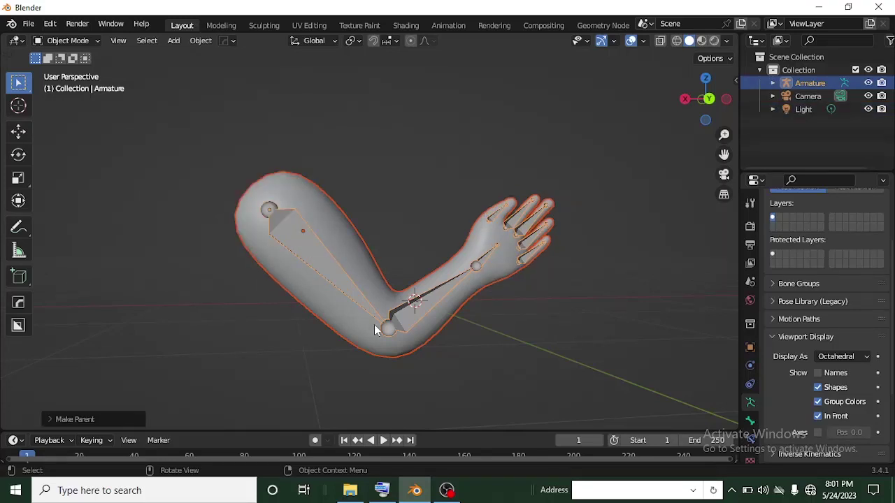
shift+middle_drag(499, 287, 424, 306)
Step: Select the Armature and Hand mesh and switch to Weight Paint mode
click(84, 42)
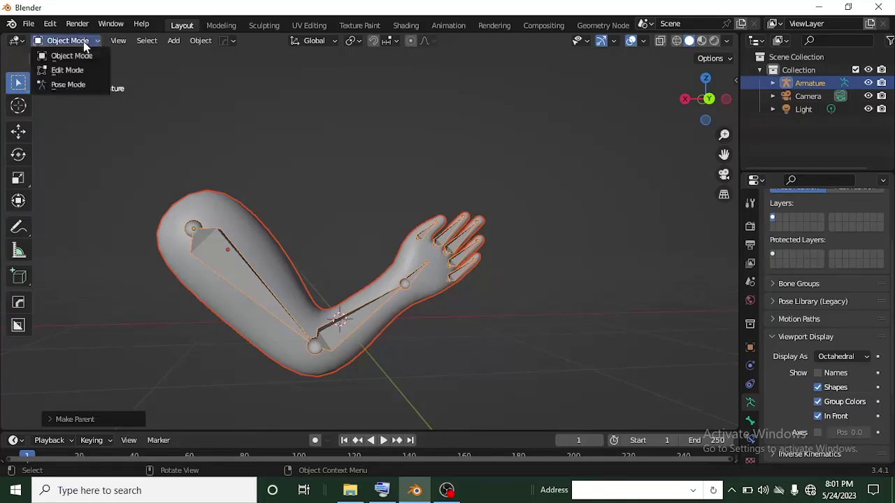
click(102, 56)
key(alt+a)
click(255, 244)
click(247, 280)
shift+click(273, 247)
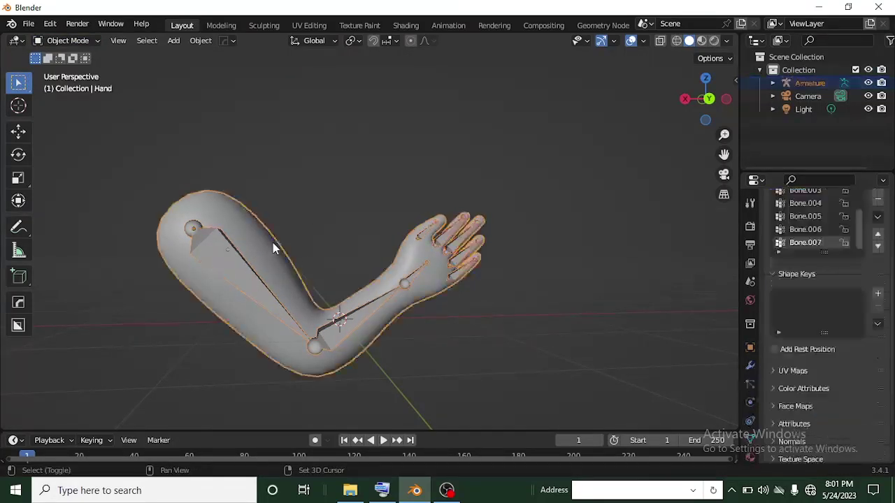
click(82, 39)
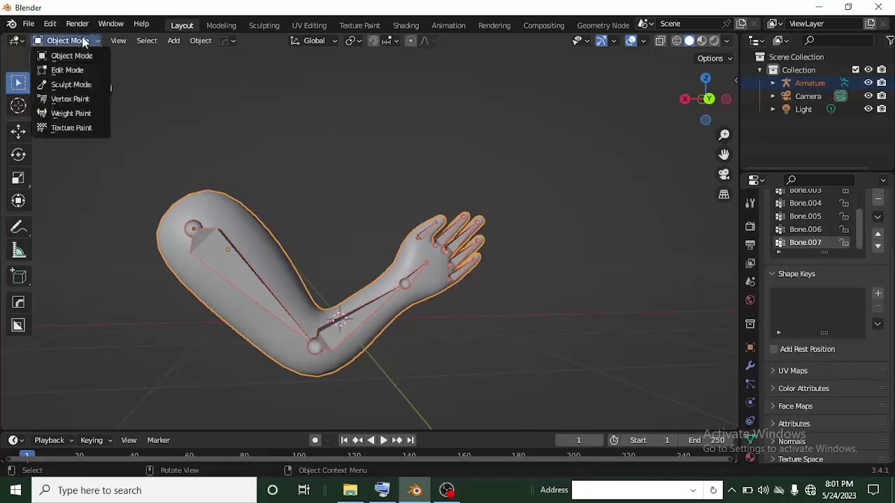
click(71, 113)
scroll(447, 296, up, 3)
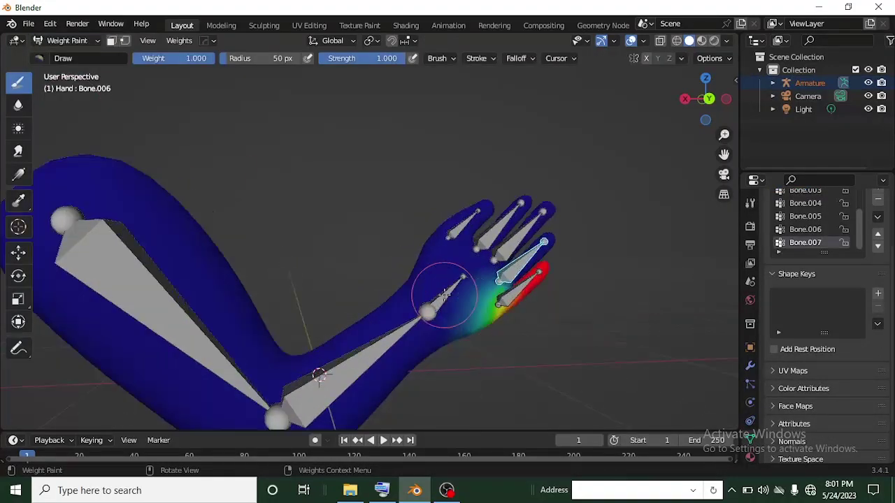
Step: Display the weights of Bone.002, Bone.001 and the upper-arm Bone in turn
ctrl+click(445, 297)
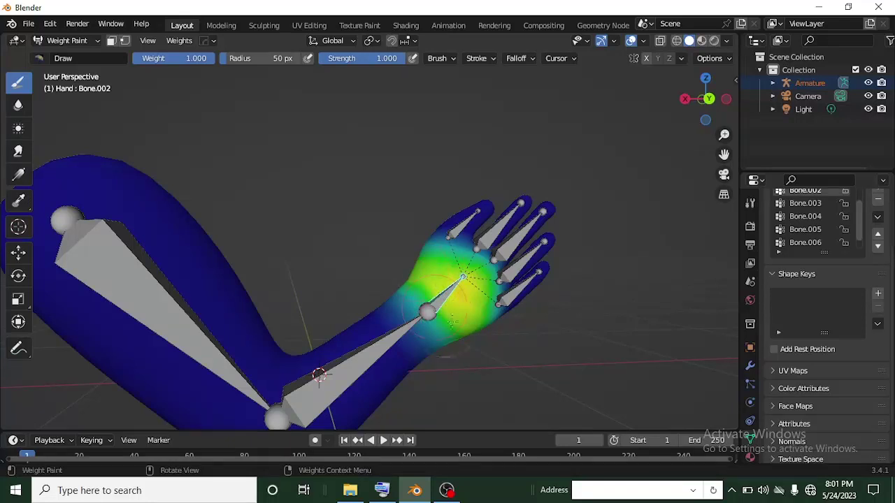
ctrl+click(370, 355)
ctrl+click(125, 299)
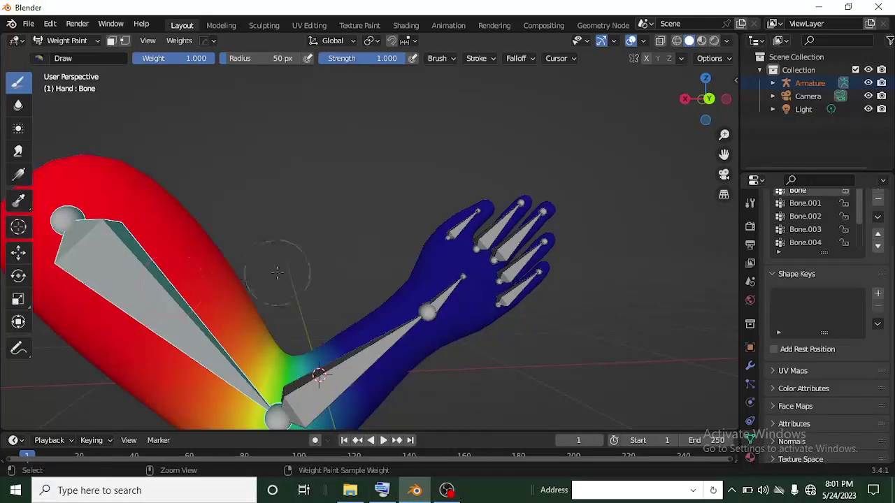
middle_drag(114, 252, 271, 268)
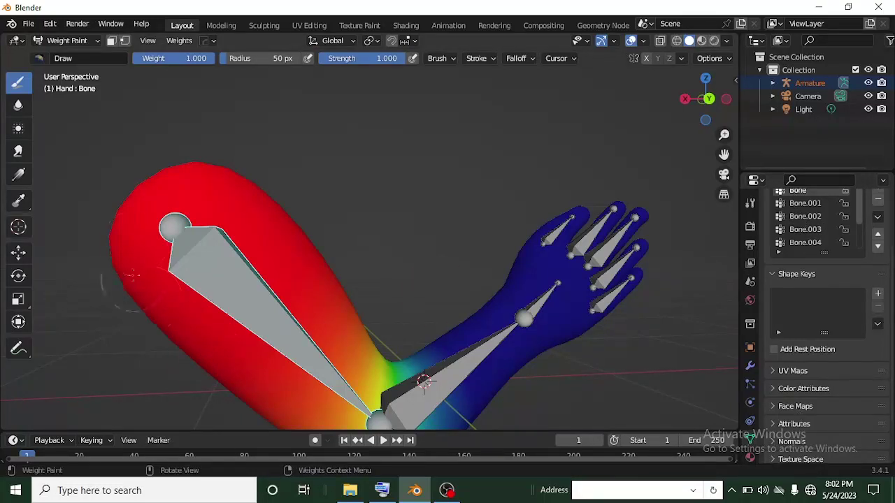
middle_drag(360, 303, 328, 287)
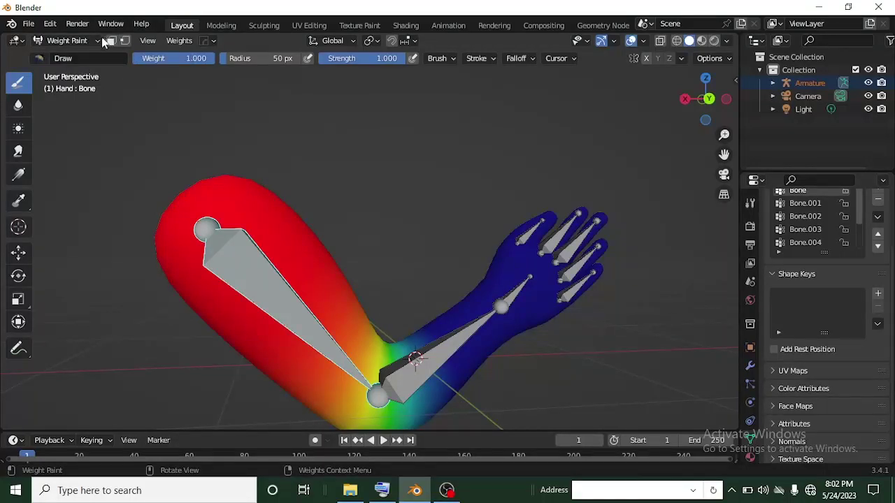
click(89, 42)
Step: Put the Armature in Pose Mode and bend forearm bone Bone.001, lowering the hand
click(73, 54)
click(265, 297)
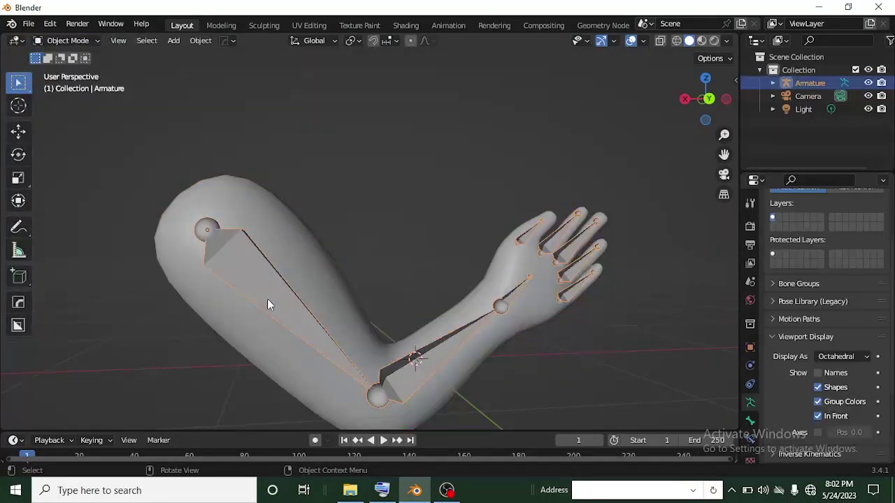
click(90, 42)
click(70, 85)
middle_drag(301, 252, 389, 279)
click(411, 338)
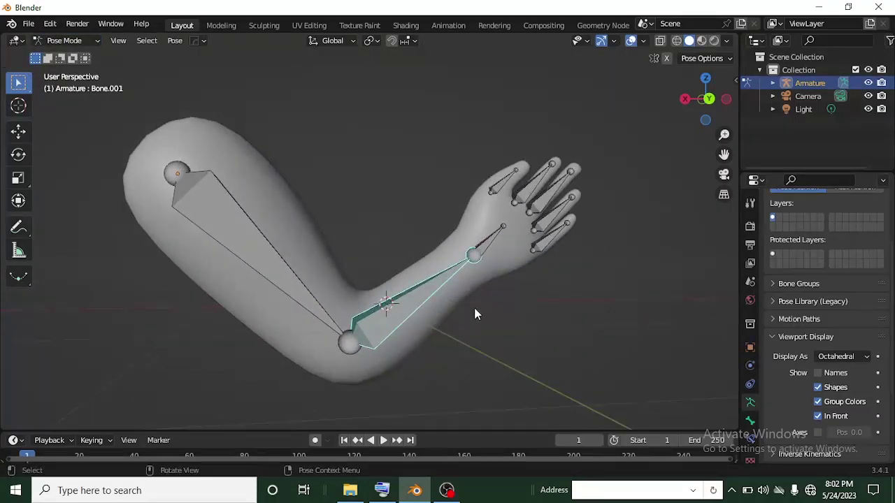
click(707, 100)
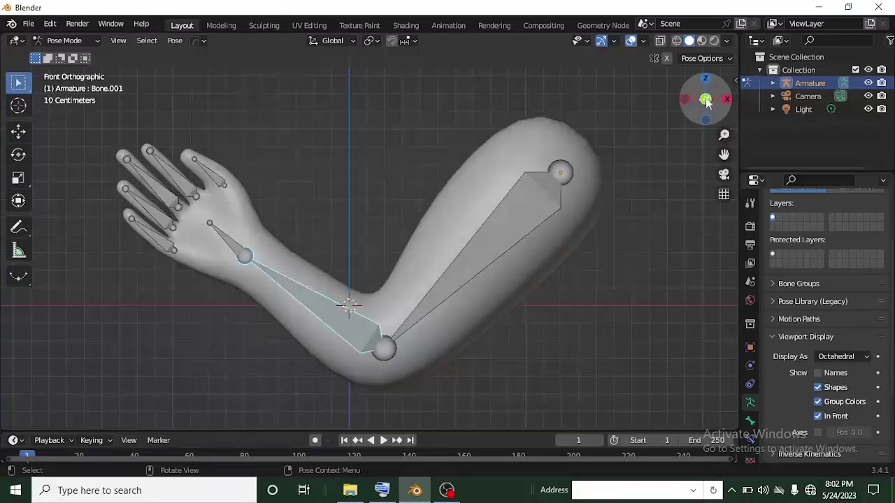
click(707, 99)
key(r)
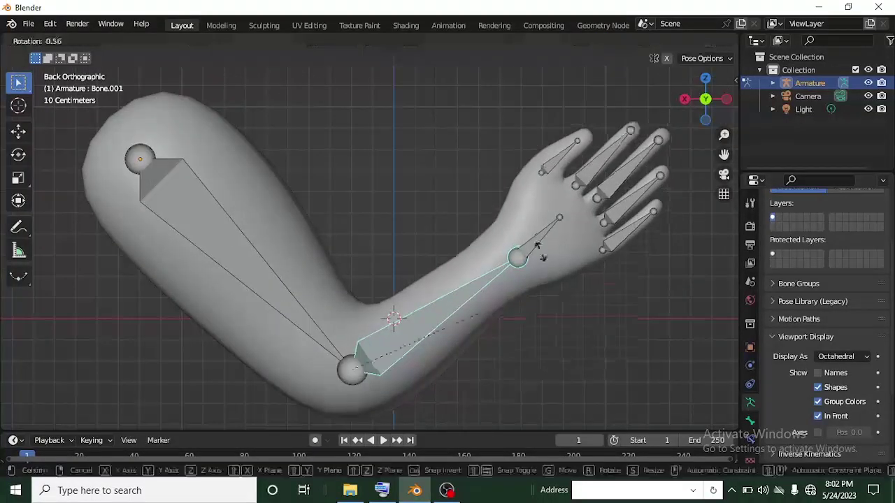
click(598, 299)
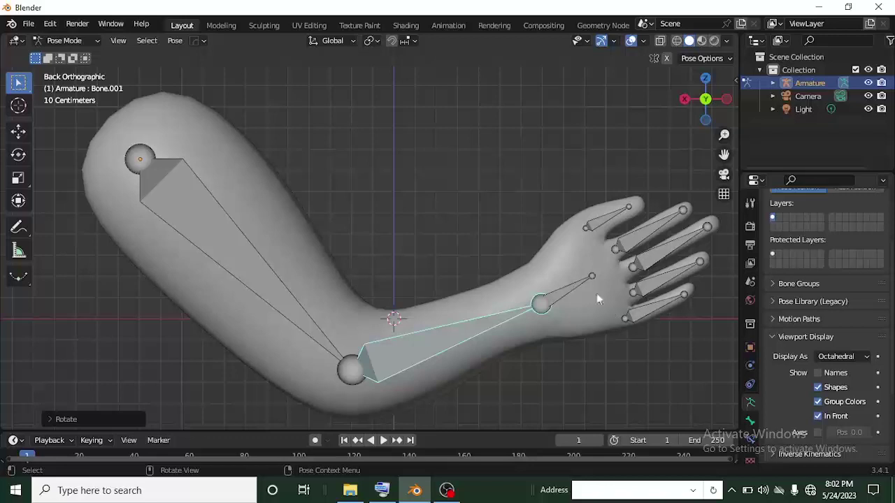
Step: Try rotating hand bone Bone.002, cancel it, and switch to the Animation workspace
click(577, 286)
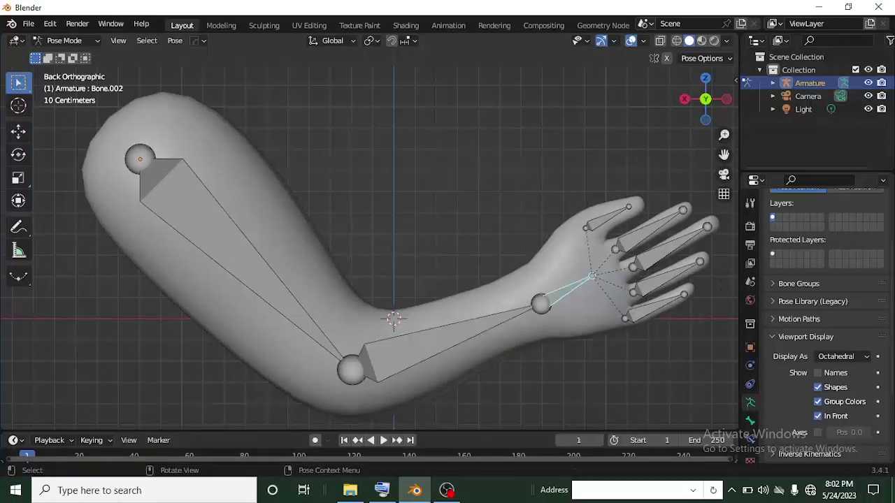
key(r)
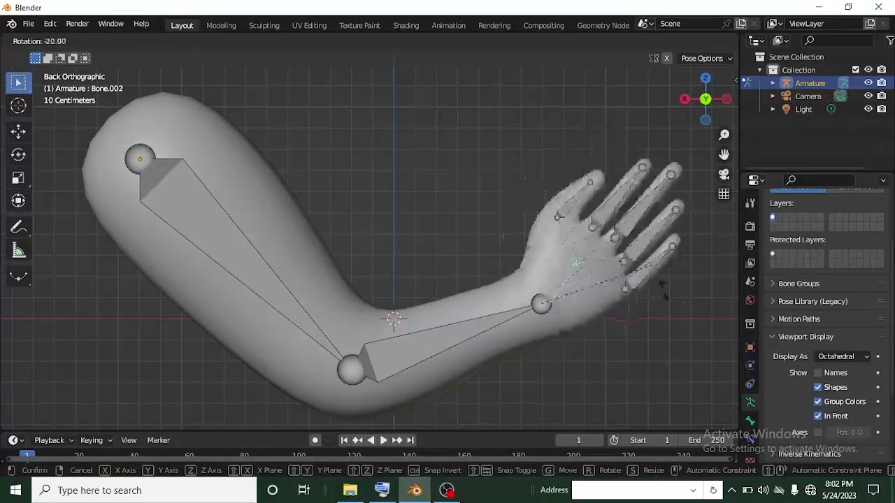
right_click(647, 315)
scroll(647, 318, down, 1)
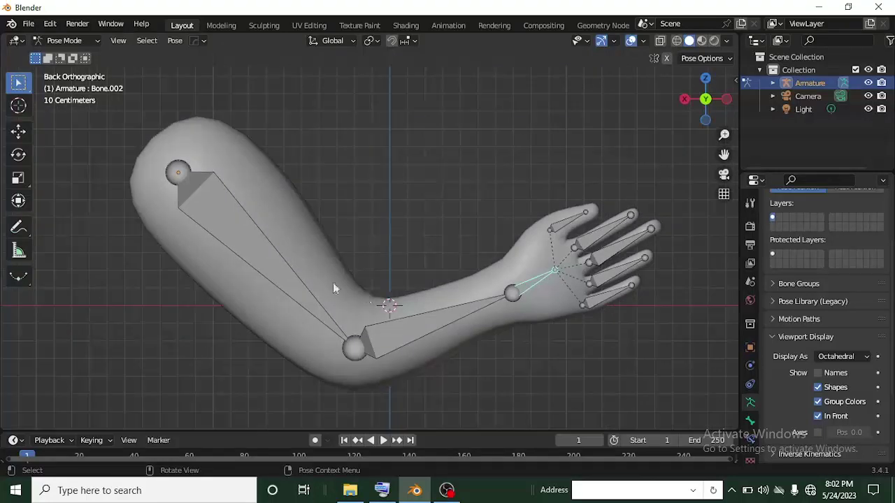
click(446, 25)
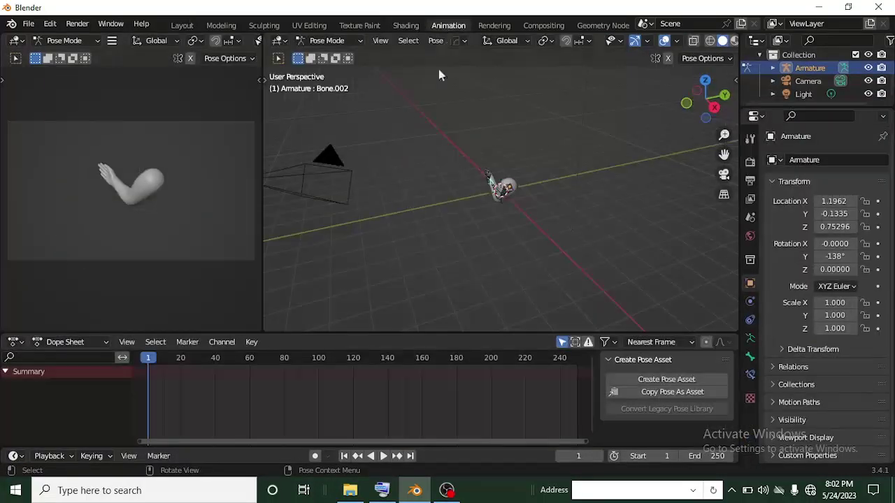
Step: Zoom and orbit the left viewport to frame the arm
scroll(147, 226, up, 4)
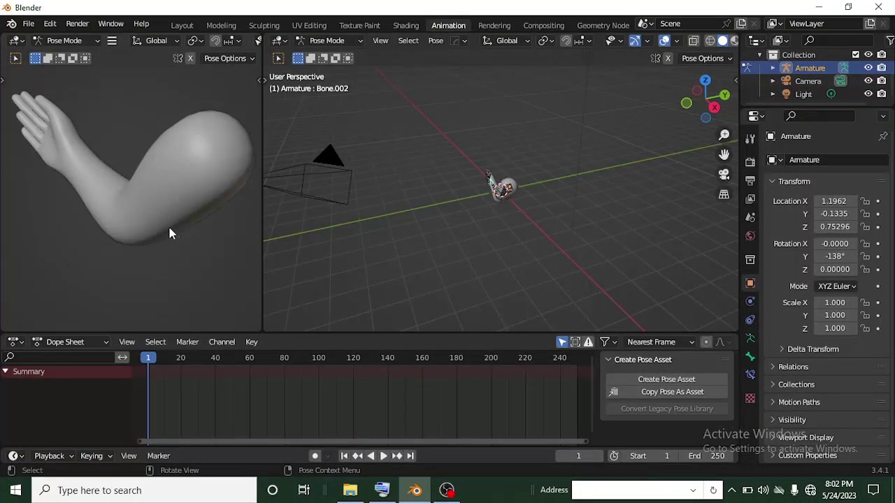
middle_drag(170, 230, 121, 232)
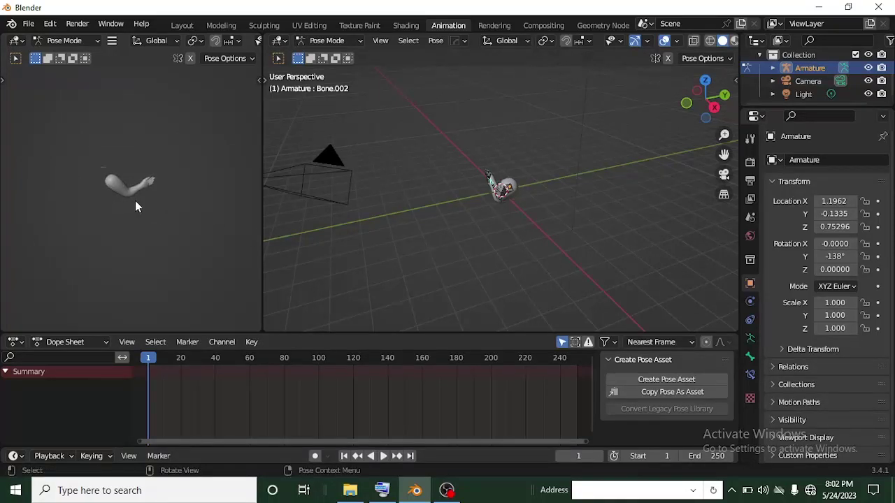
scroll(147, 195, up, 3)
mouse_move(160, 189)
middle_down()
mouse_move(128, 181)
mouse_move(149, 199)
mouse_move(151, 214)
mouse_move(130, 182)
mouse_move(150, 206)
mouse_move(150, 196)
mouse_move(167, 203)
mouse_move(154, 199)
middle_up()
scroll(128, 181, up, 4)
scroll(129, 181, down, 4)
scroll(129, 181, up, 2)
scroll(519, 197, up, 2)
scroll(518, 197, up, 1)
Step: Frame the arm in the right viewport and set it to Back Orthographic view
middle_drag(583, 198, 406, 169)
scroll(477, 168, up, 2)
shift+middle_drag(489, 183, 533, 242)
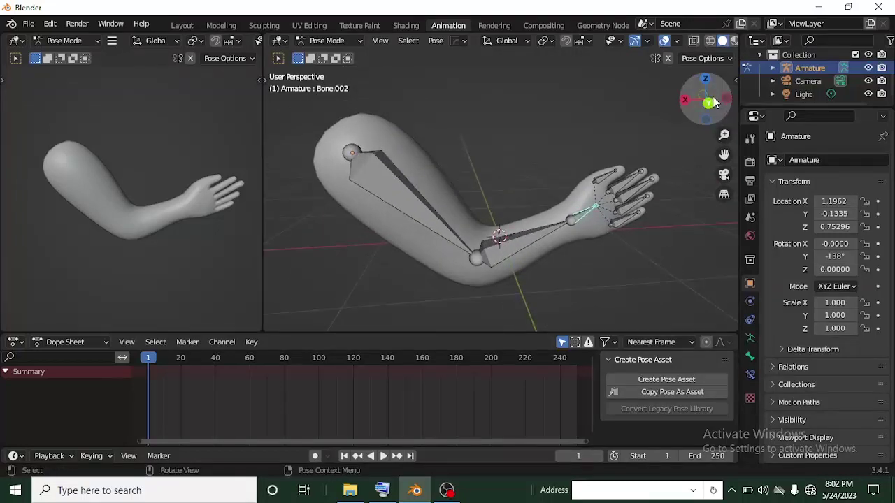
click(709, 103)
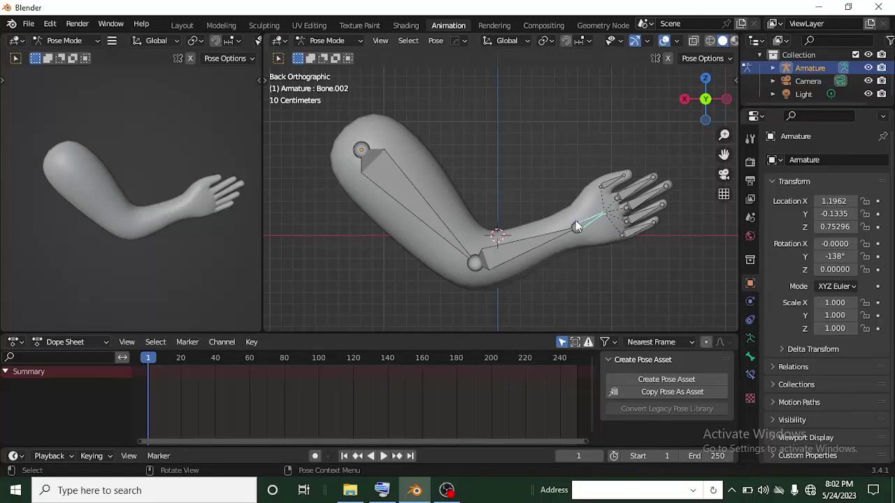
Step: Rotate Bone.001 upright, add the upper-arm bone, and bring up the Insert Keyframe menu
click(503, 252)
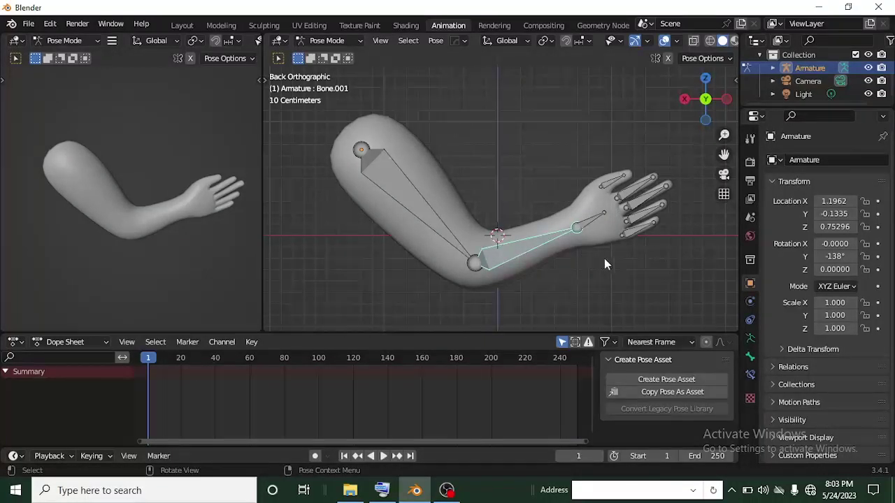
key(r)
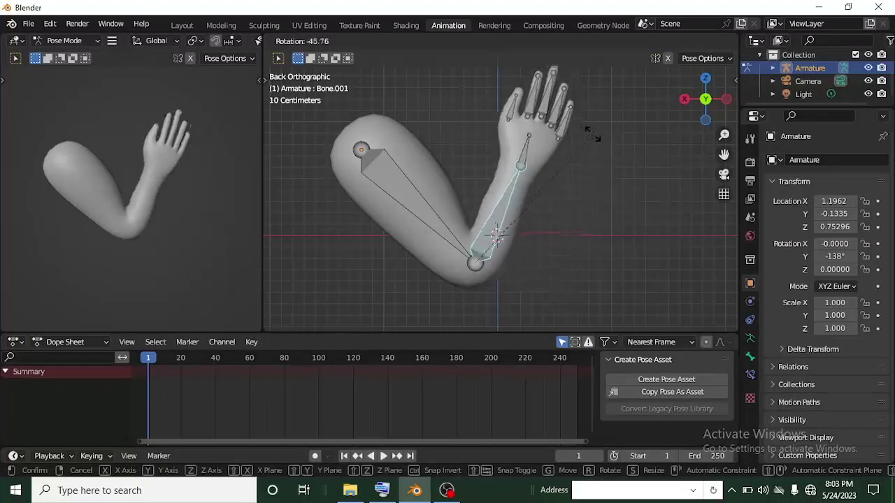
click(571, 127)
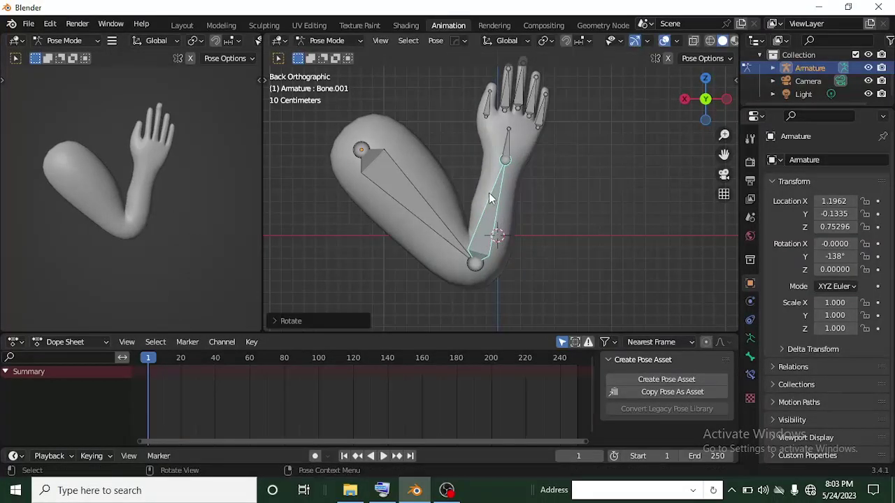
shift+click(482, 253)
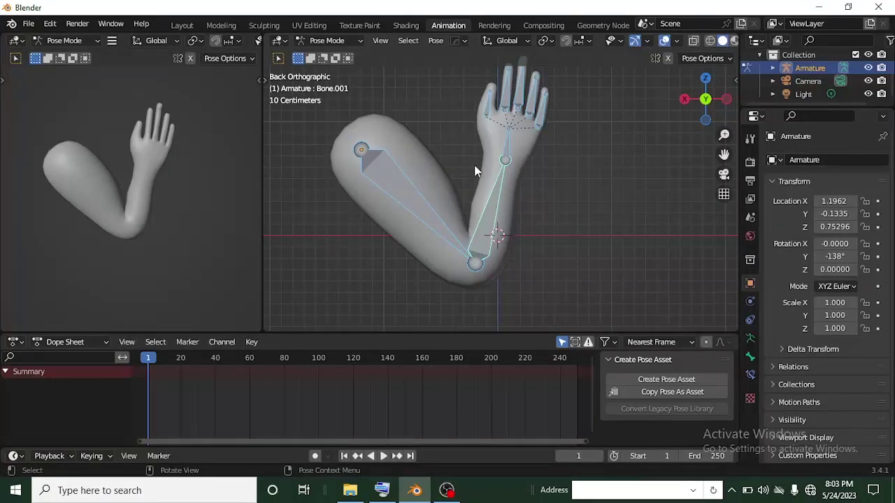
key(i)
right_click(489, 198)
Step: Insert Location & Rotation keyframes for all bones at frame 1 in the upright pose
key(i)
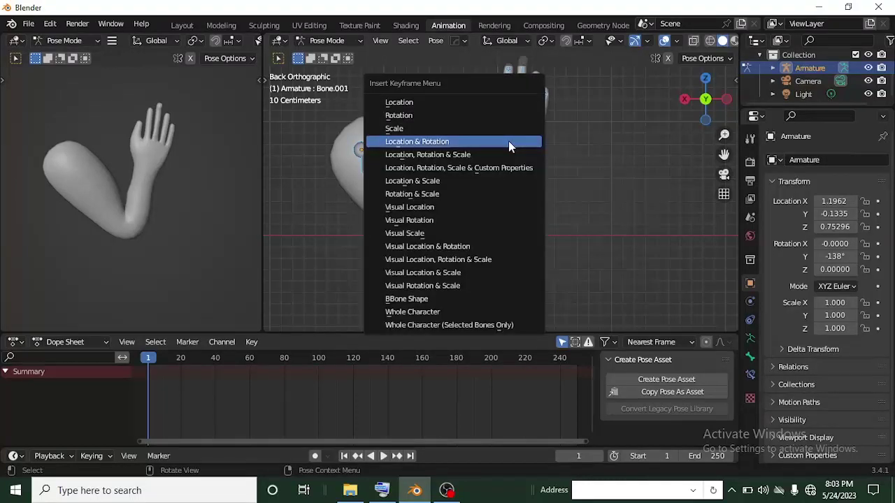
click(451, 150)
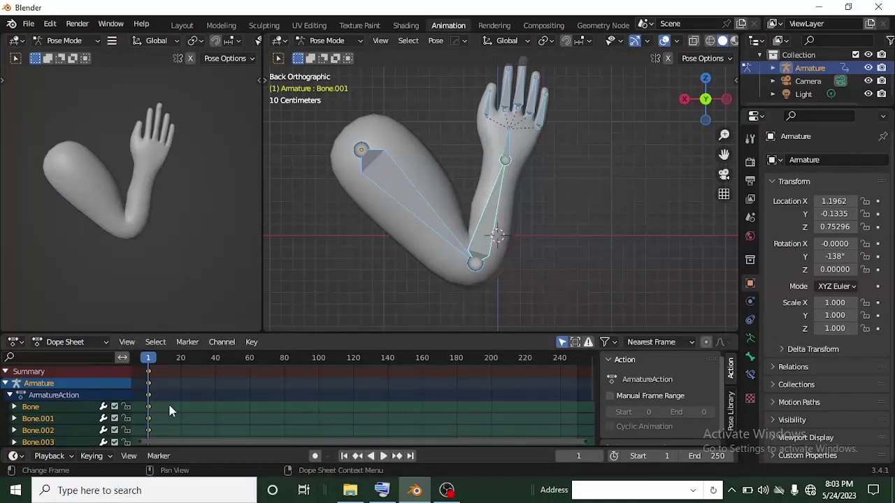
Step: Play the animation to preview it, scrub the playhead, then stop playback
key(space)
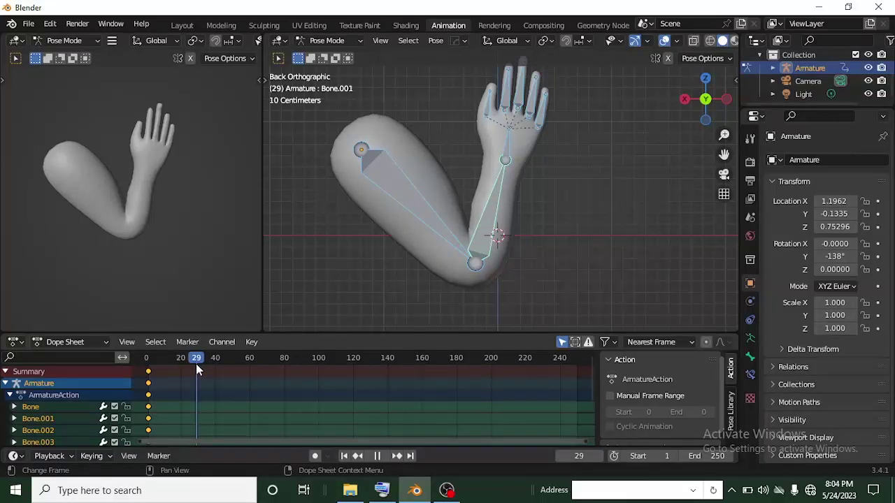
drag(196, 363, 246, 361)
key(space)
Step: Zoom the Dope Sheet onto frames 0–18 and move the playhead to frame 9
scroll(242, 360, up, 2)
scroll(226, 379, up, 2)
ctrl+scroll(494, 396, up, 5)
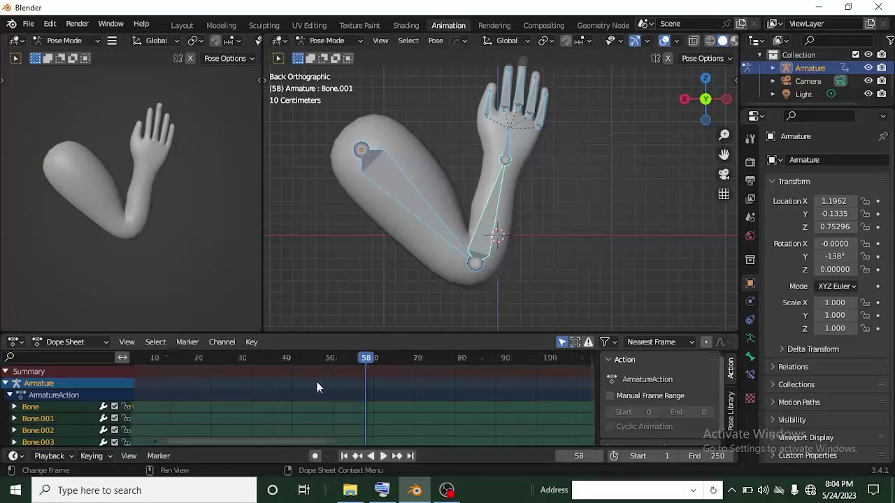
ctrl+scroll(376, 376, up, 3)
scroll(527, 385, up, 2)
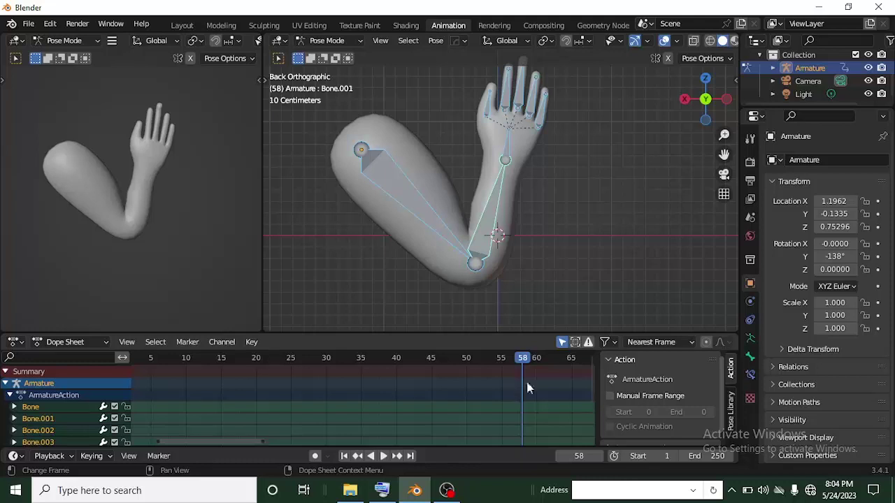
scroll(336, 356, up, 1)
drag(186, 358, 141, 358)
middle_drag(174, 362, 353, 413)
scroll(407, 397, up, 5)
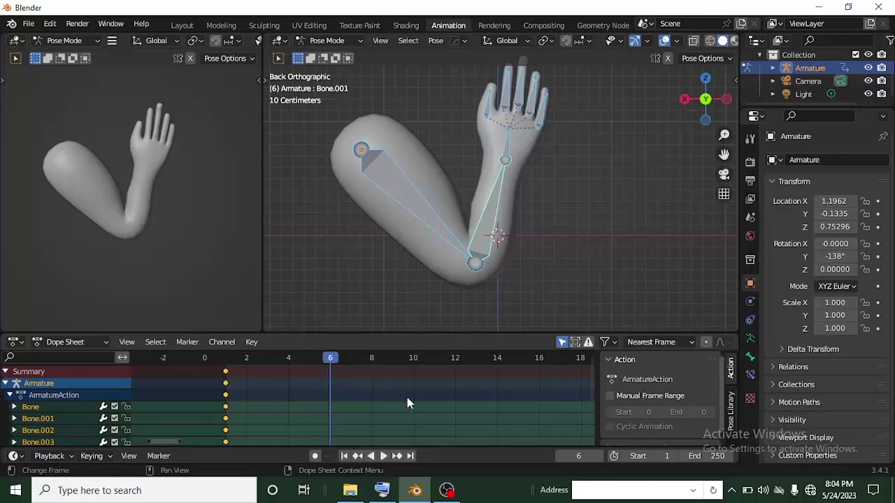
scroll(315, 390, up, 5)
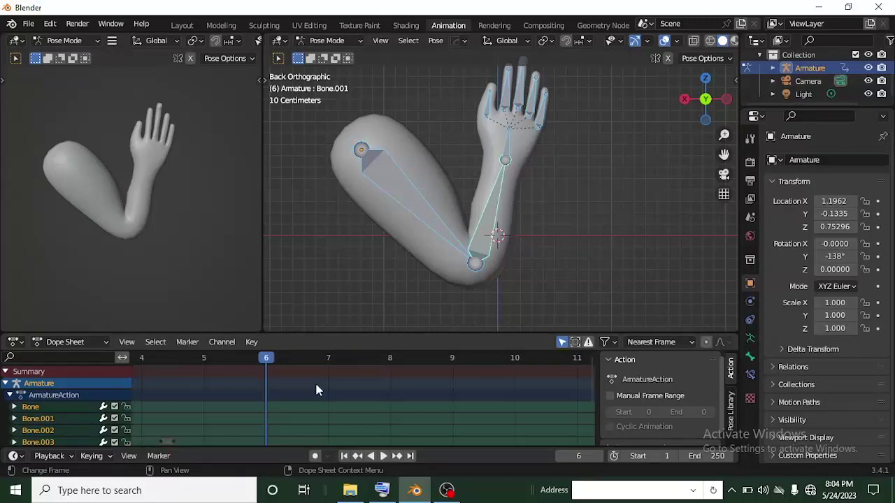
scroll(319, 388, down, 5)
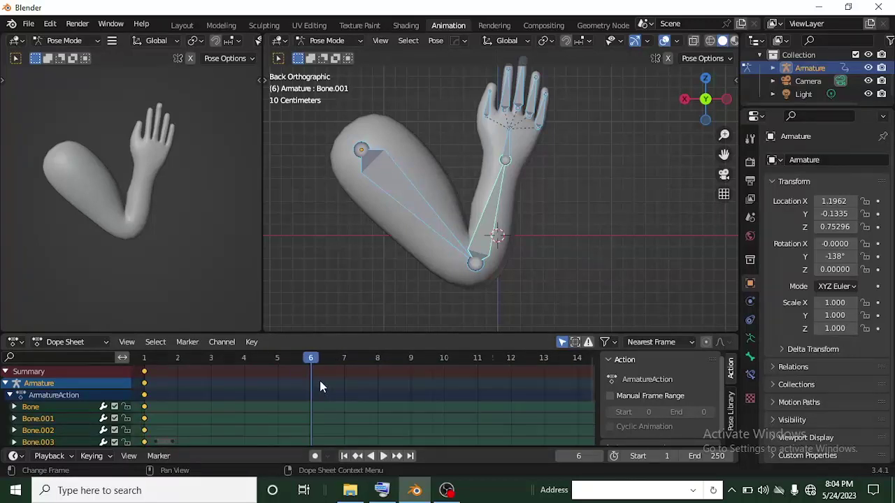
scroll(320, 385, up, 5)
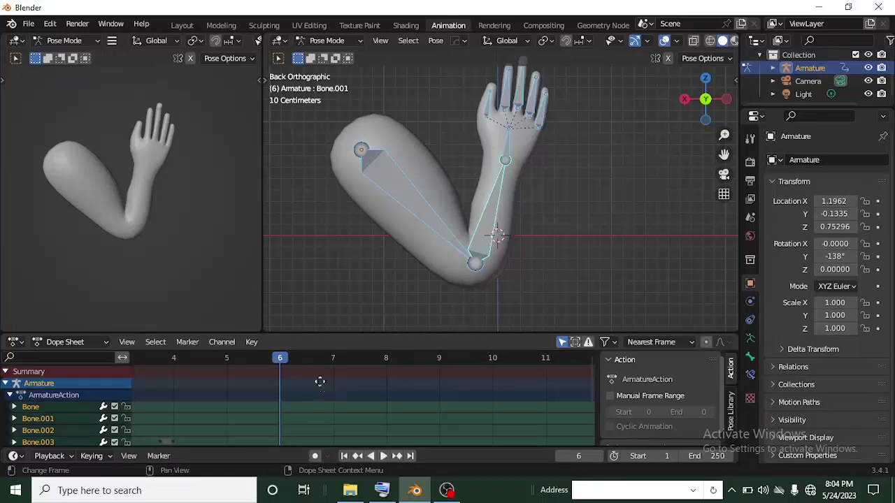
middle_drag(319, 381, 347, 390)
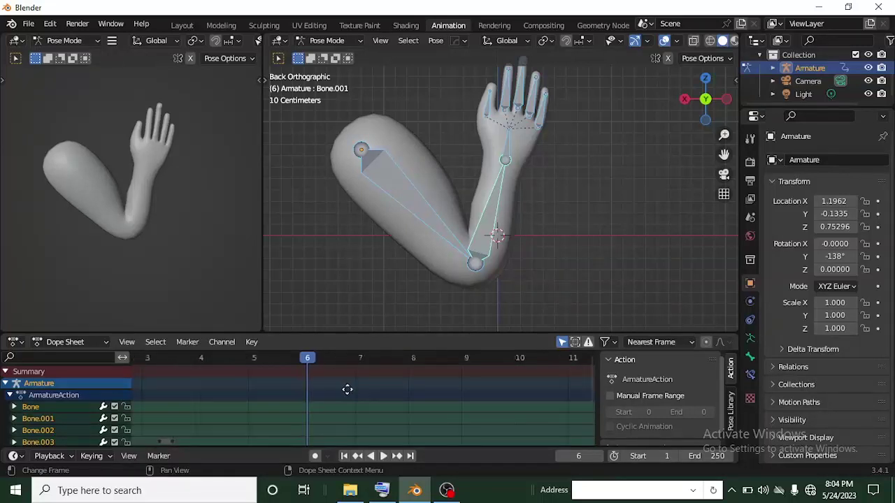
drag(310, 359, 489, 379)
scroll(482, 376, down, 6)
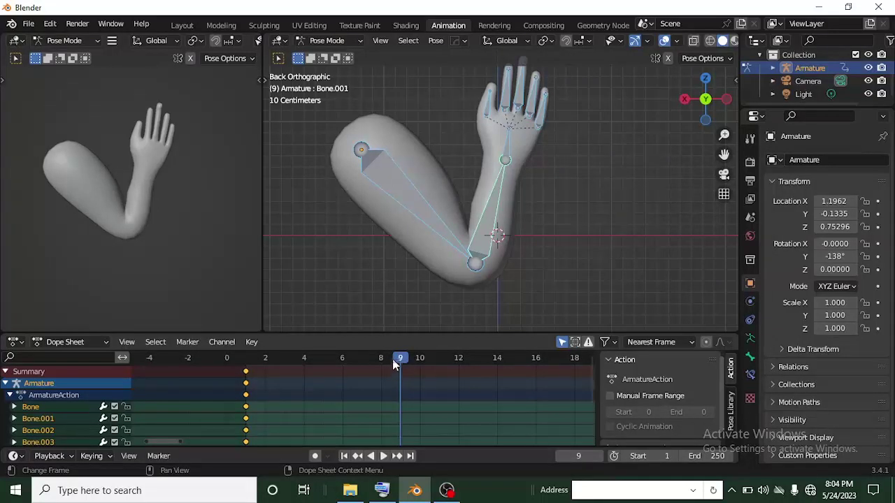
Step: Rotate the forearm bone Bone.001 down to a level, extended pose
click(499, 177)
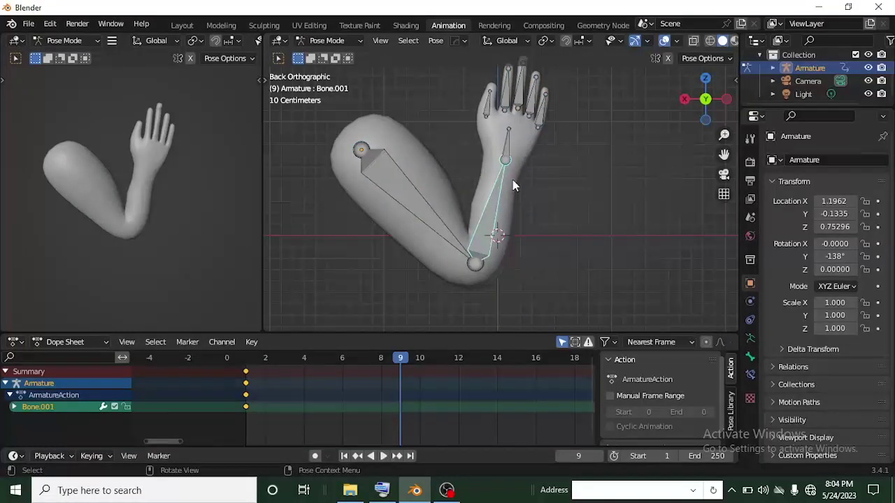
key(r)
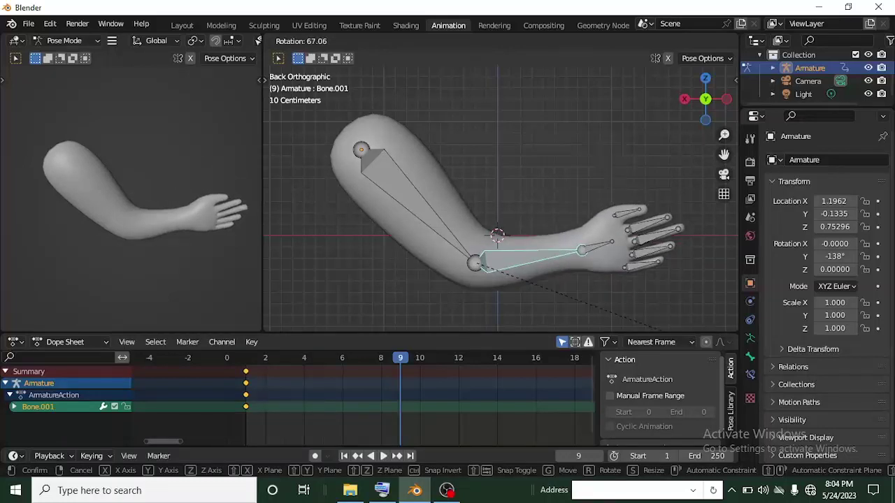
click(656, 297)
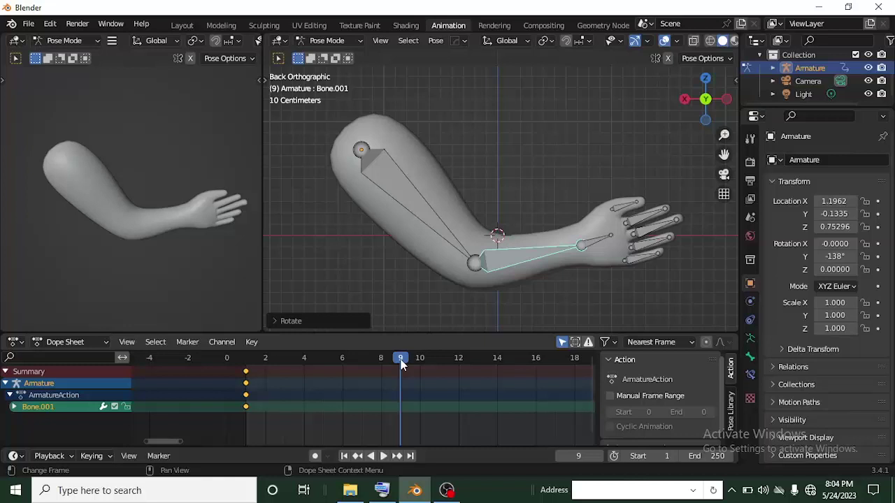
Step: Select all bones and insert Location & Rotation keyframes at frame 9
key(a)
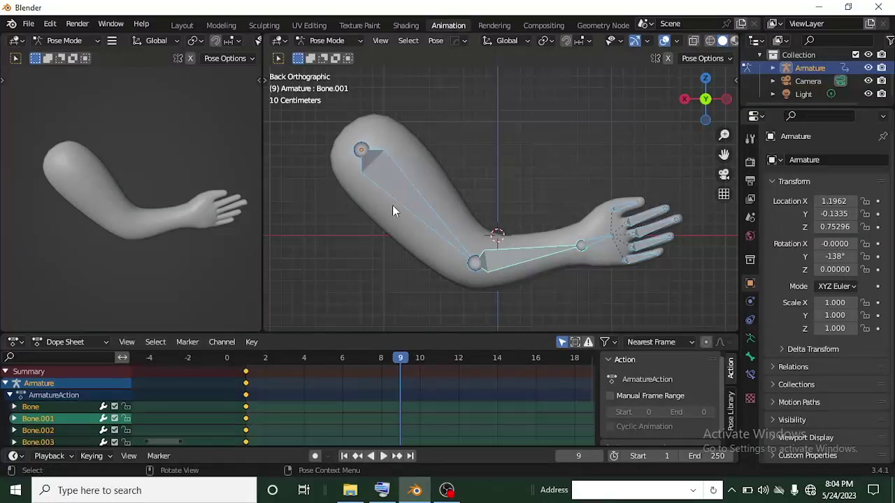
key(i)
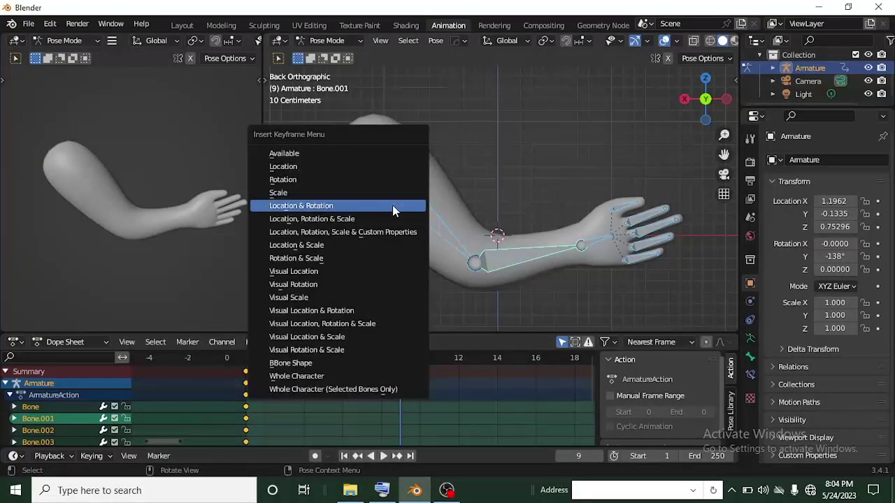
click(392, 205)
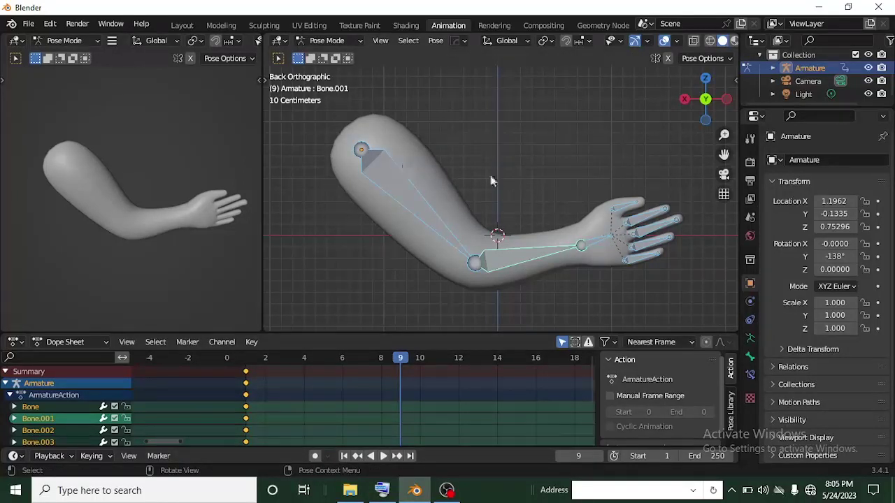
key(i)
click(511, 259)
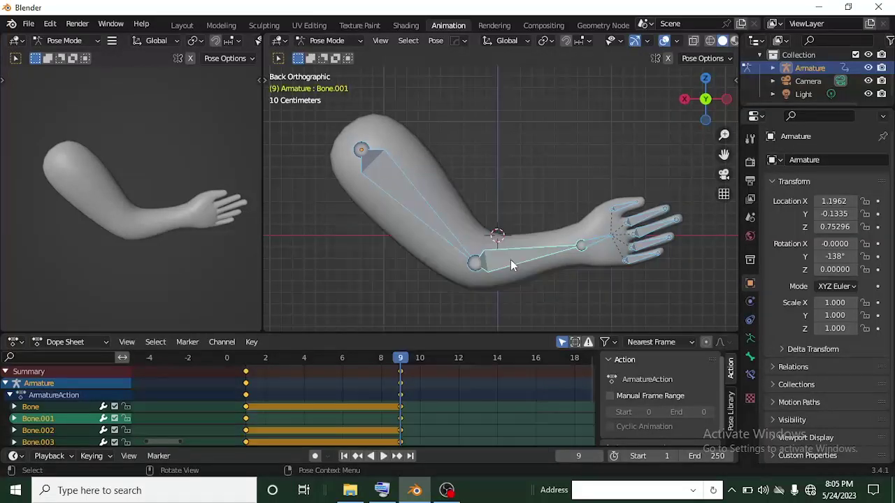
Step: Select the frame-1 keyframes and paste them at frame 18 to repeat the upright pose
drag(402, 374, 231, 356)
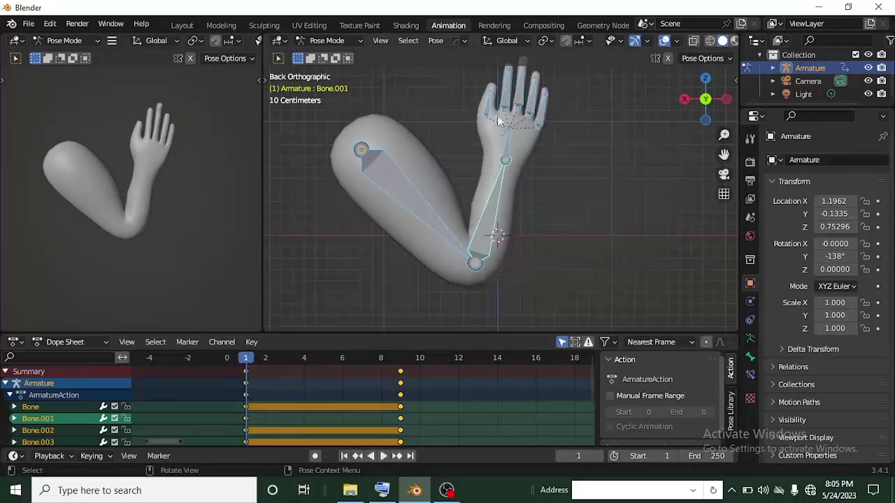
drag(251, 357, 400, 384)
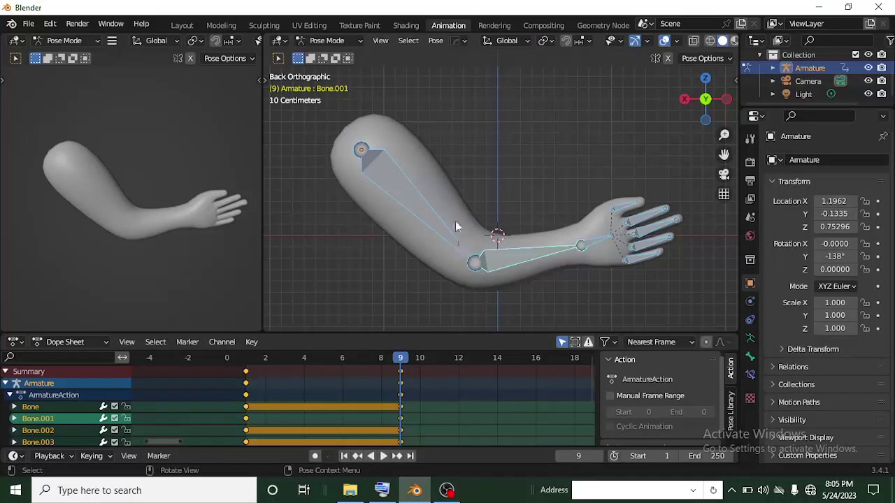
click(245, 373)
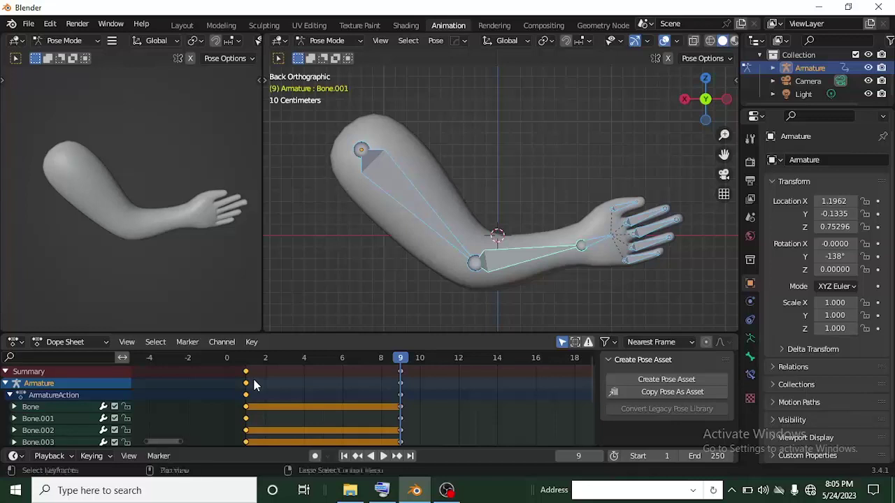
key(space)
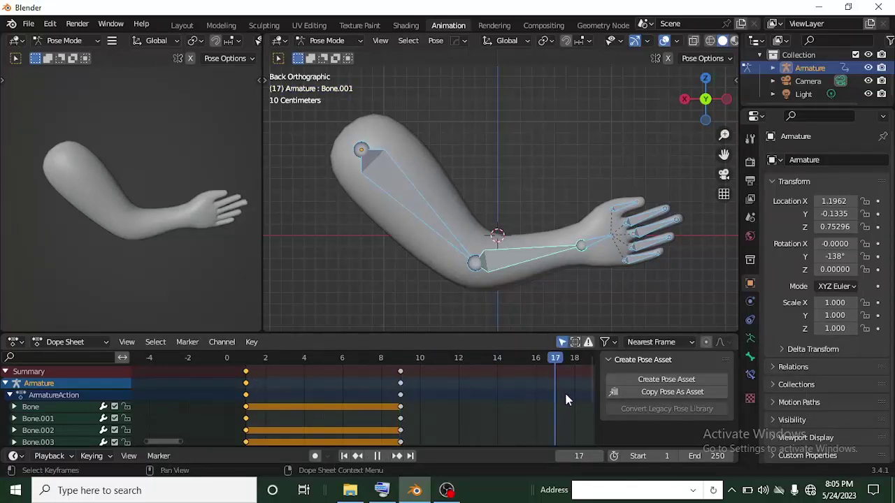
key(space)
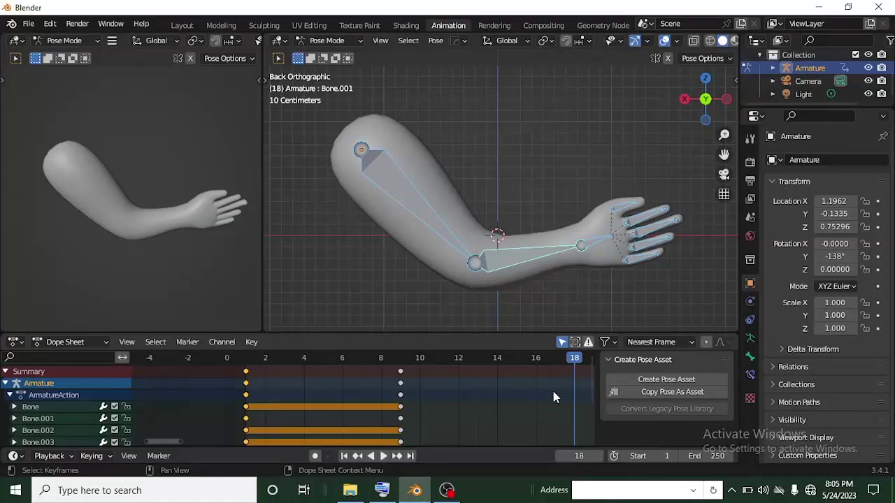
key(ctrl+v)
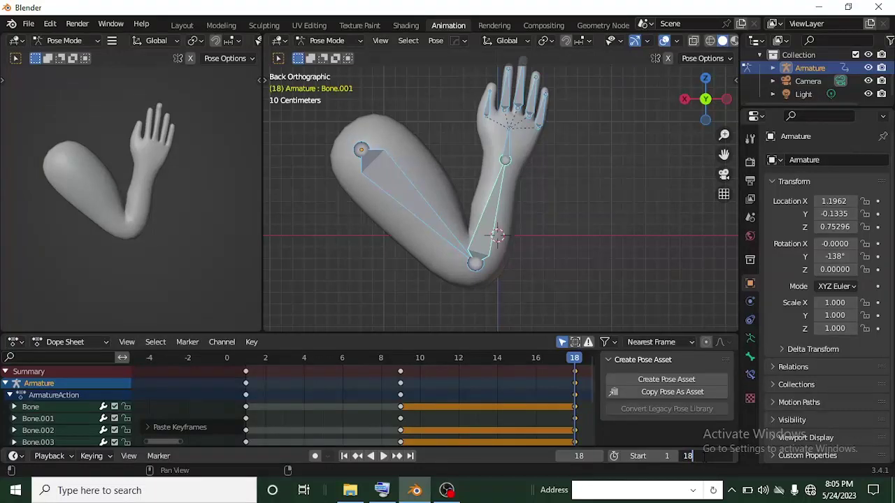
Step: Set the scene End frame to 18 and play the looping forearm bend
key(Return)
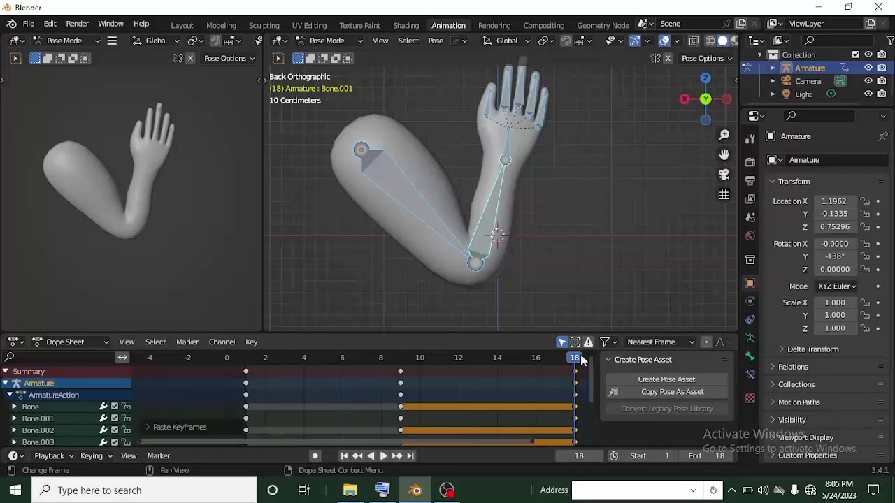
key(space)
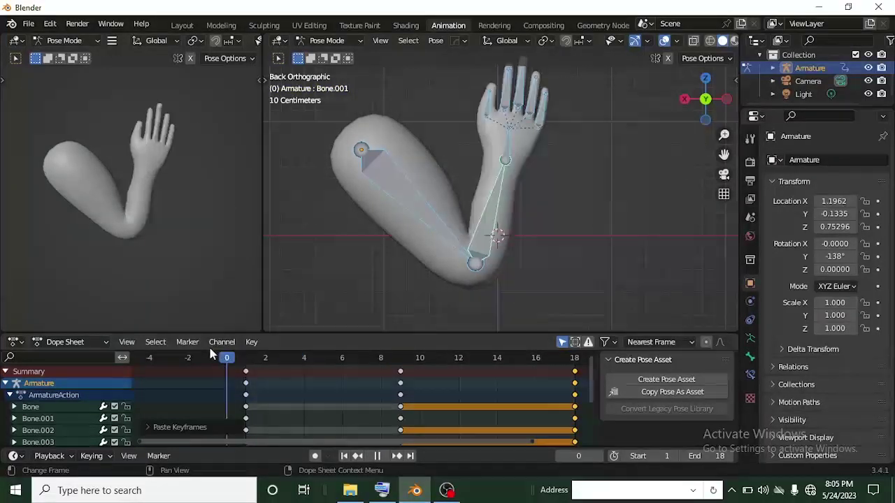